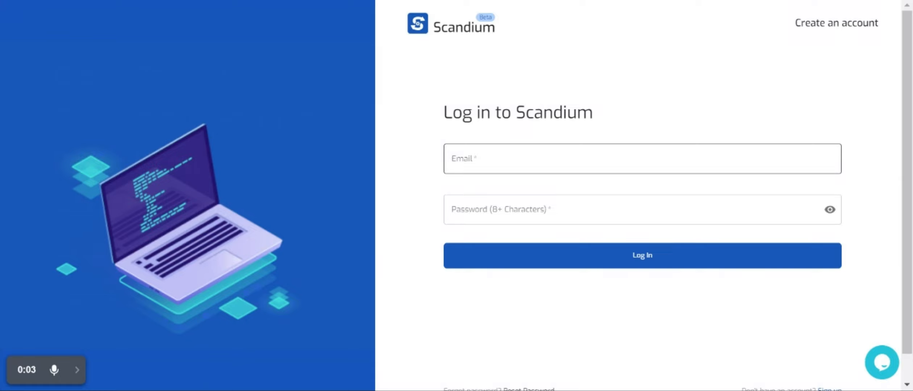
Step: Put the cursor in the Email field of the Scandium login page
{"action": "left_click", "coordinate": [462, 159]}
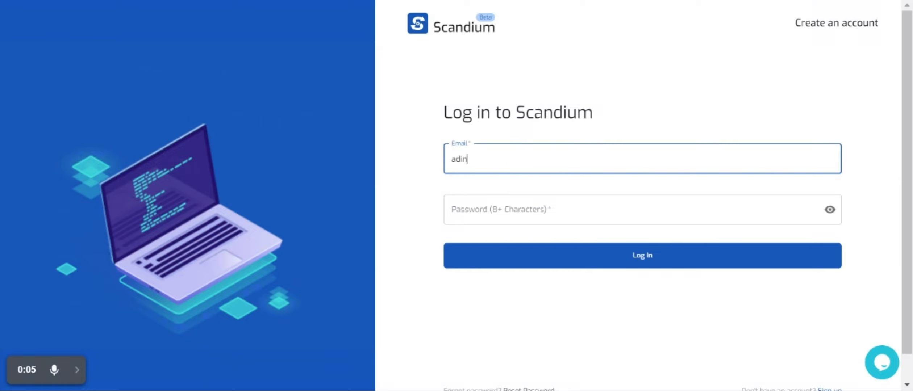
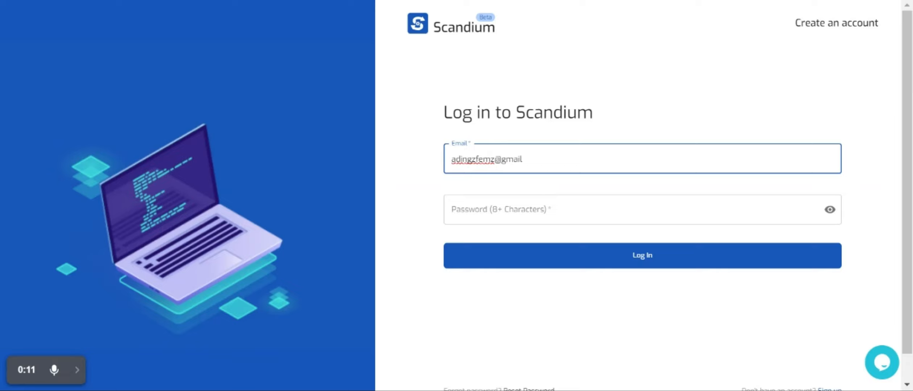
Step: Log in to Scandium with the account e-mail address and password
{"action": "left_click", "coordinate": [483, 210]}
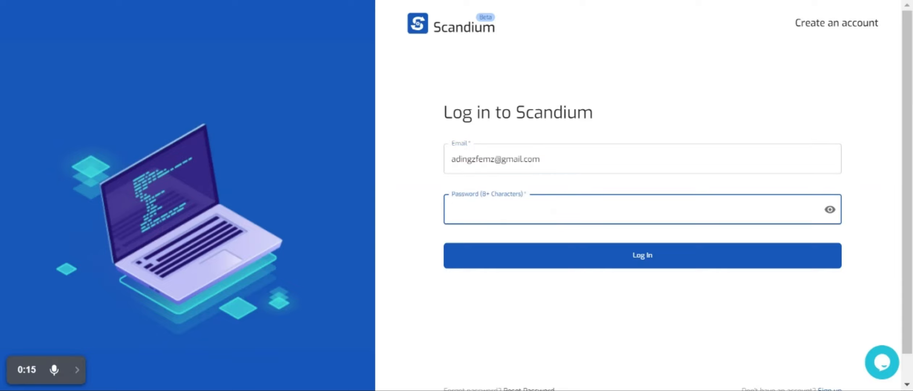
{"action": "type", "text": "••••••••••••"}
{"action": "left_click", "coordinate": [543, 254]}
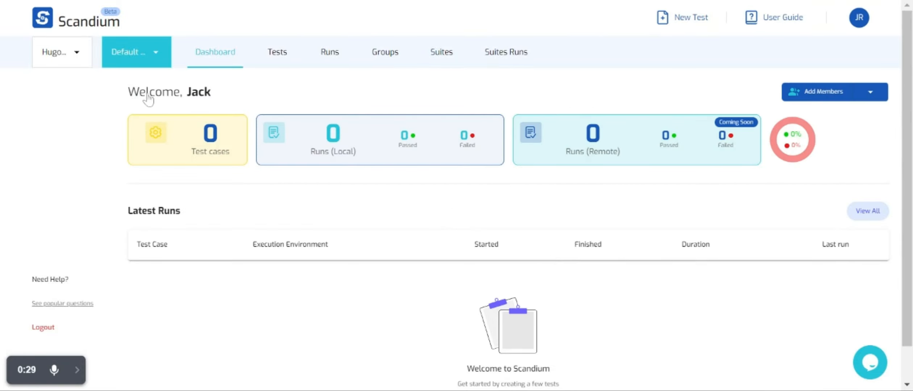
Step: Create project DemoO with description 'Demo Viz' and purpose 'Getting a glimpse of the tool'
{"action": "left_click", "coordinate": [155, 53]}
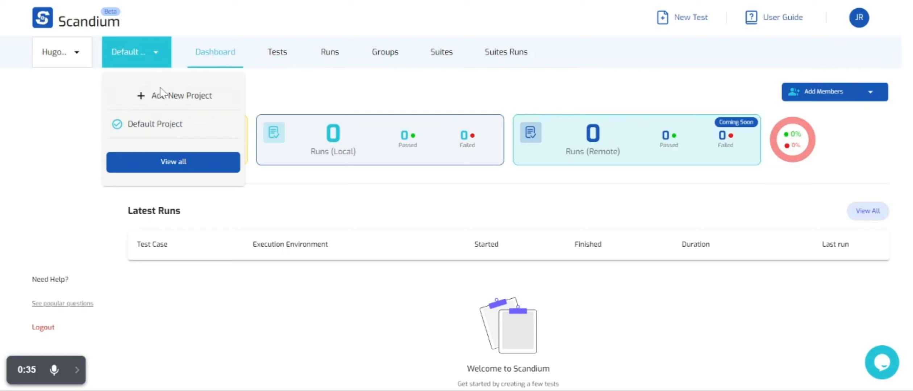
{"action": "left_click", "coordinate": [165, 100]}
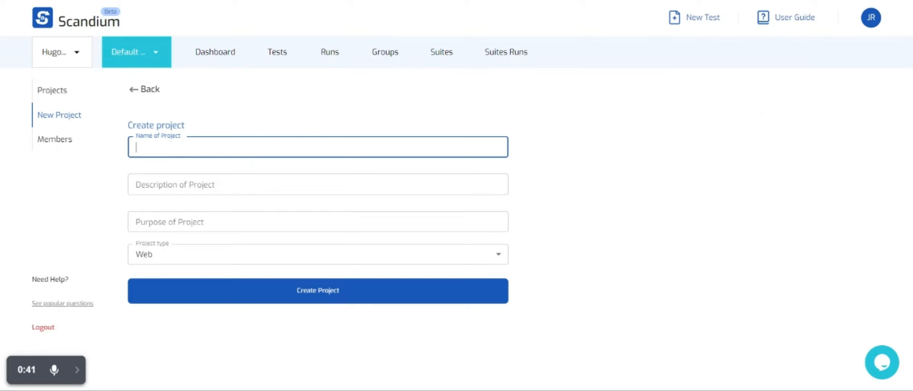
{"action": "type", "text": "DemoO"}
{"action": "left_click", "coordinate": [178, 178]}
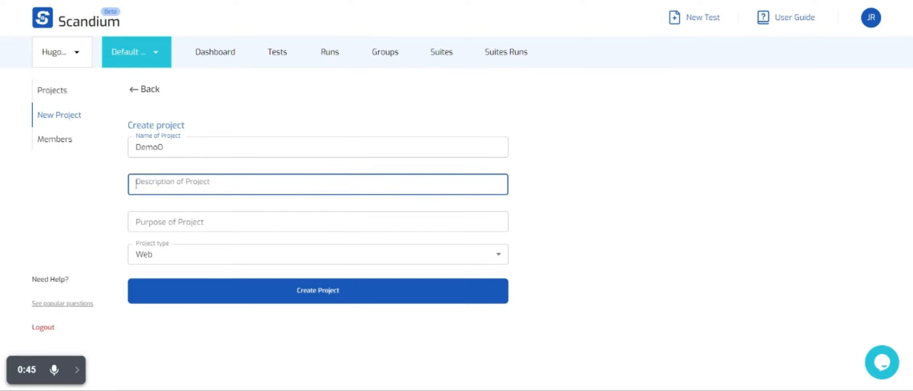
{"action": "type", "text": "Deom"}
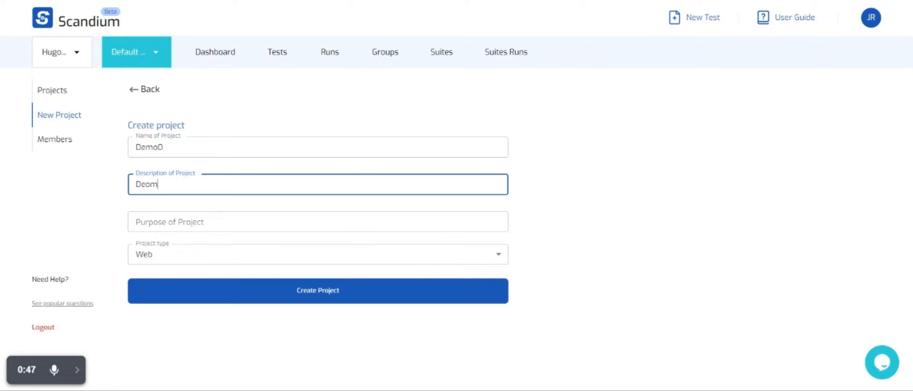
{"action": "key", "text": "BackSpace"}
{"action": "key", "text": "BackSpace"}
{"action": "type", "text": "mo Viz"}
{"action": "left_click", "coordinate": [171, 226]}
{"action": "type", "text": "Get"}
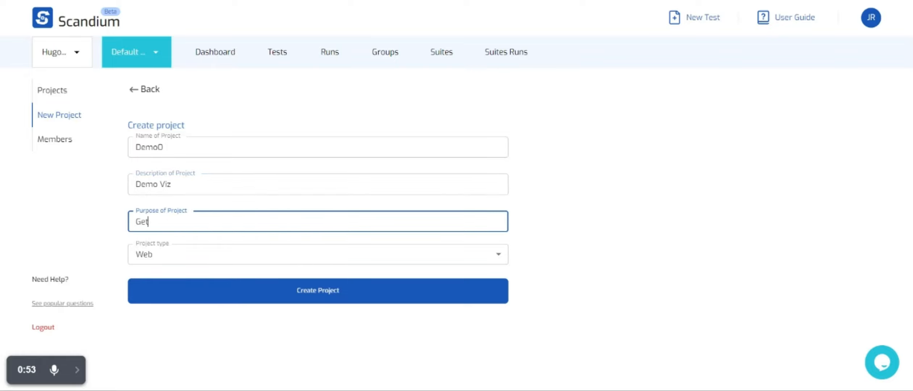
{"action": "type", "text": "ting a glimpse of "}
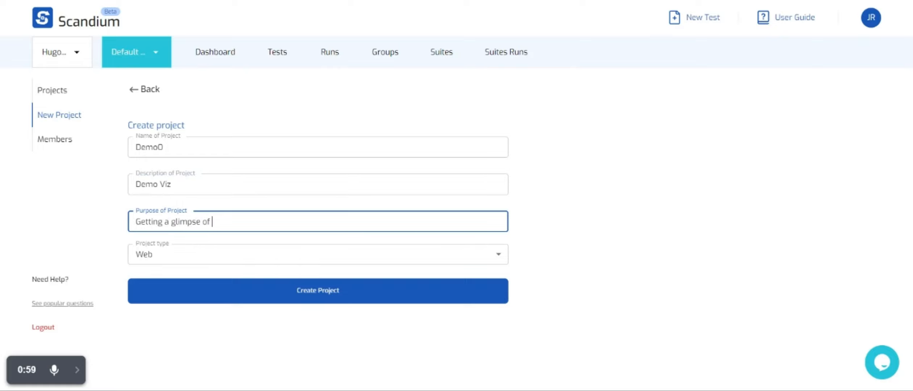
{"action": "type", "text": "the tool"}
{"action": "left_click", "coordinate": [119, 253]}
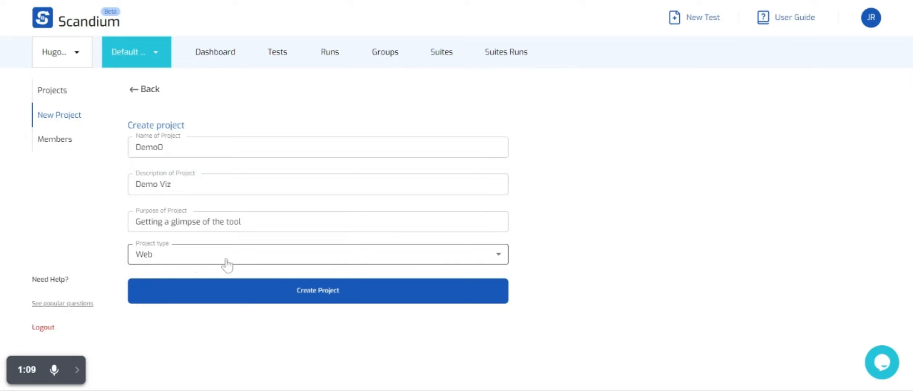
{"action": "left_click", "coordinate": [286, 296]}
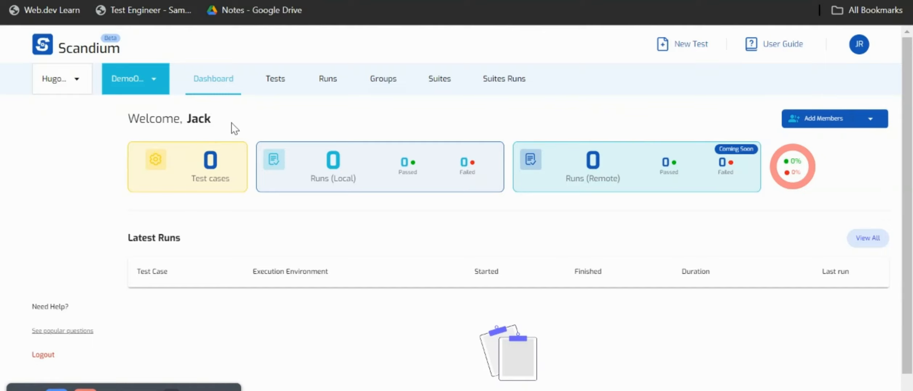
Step: Switch to the DemoO project's Tests page
{"action": "left_click", "coordinate": [275, 87]}
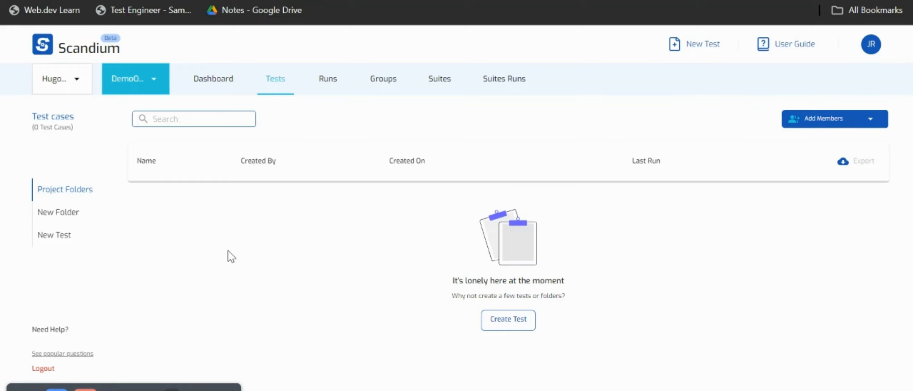
Step: Create a folder named Sample and start a new untitled test inside it
{"action": "left_click", "coordinate": [61, 215]}
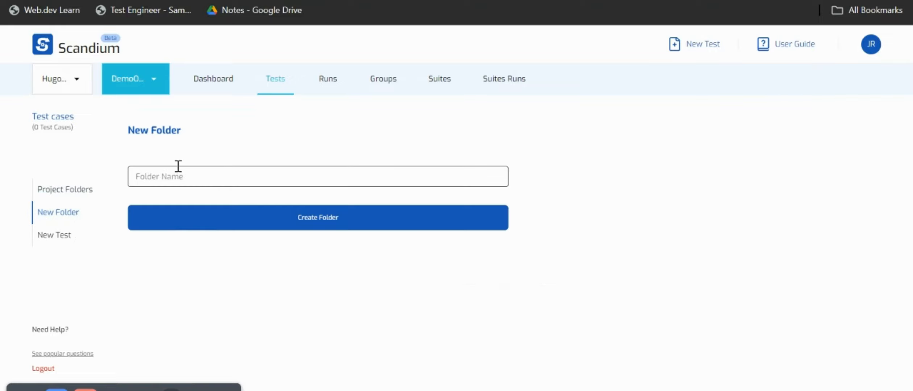
{"action": "left_click", "coordinate": [185, 177]}
{"action": "type", "text": "Sample"}
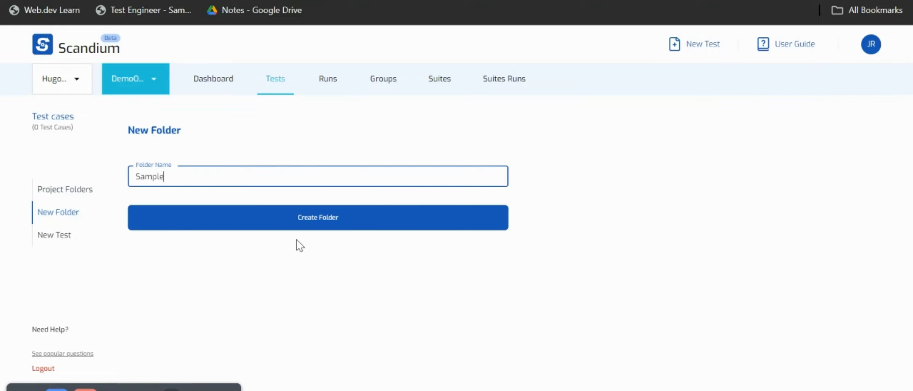
{"action": "left_click", "coordinate": [295, 221]}
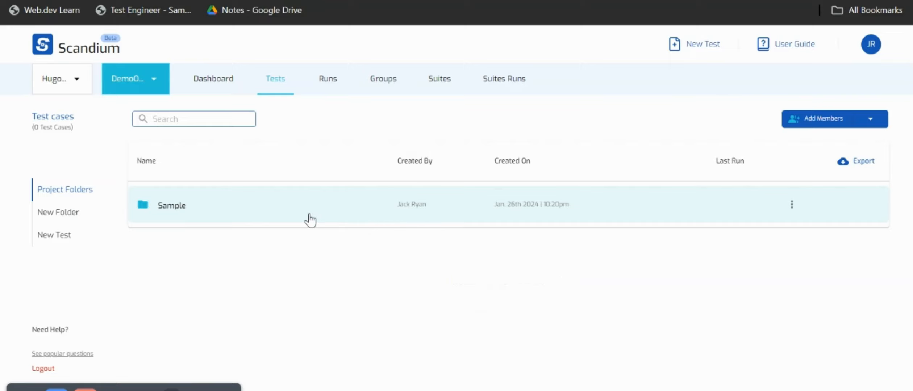
{"action": "left_click", "coordinate": [290, 215]}
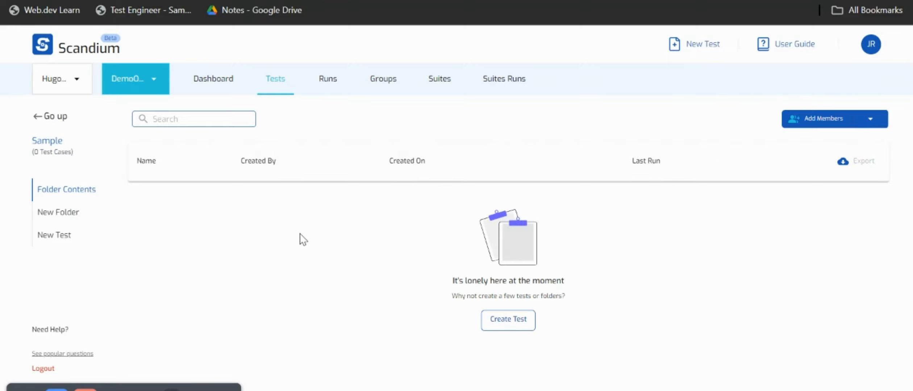
{"action": "left_click", "coordinate": [518, 327]}
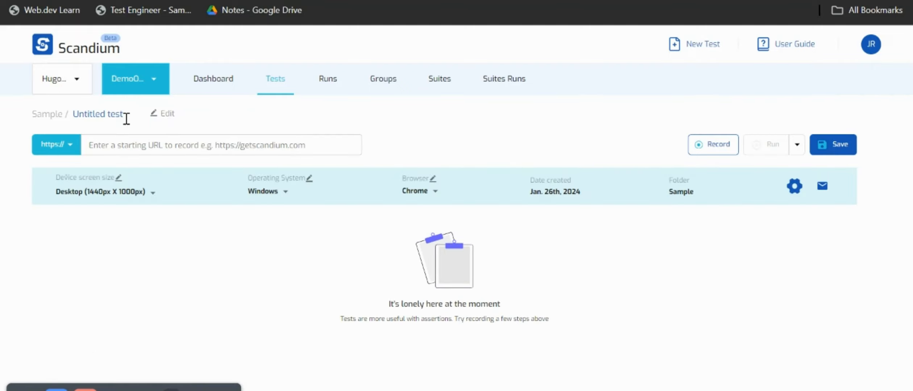
Step: Rename the untitled test to Test1
{"action": "left_click", "coordinate": [126, 116]}
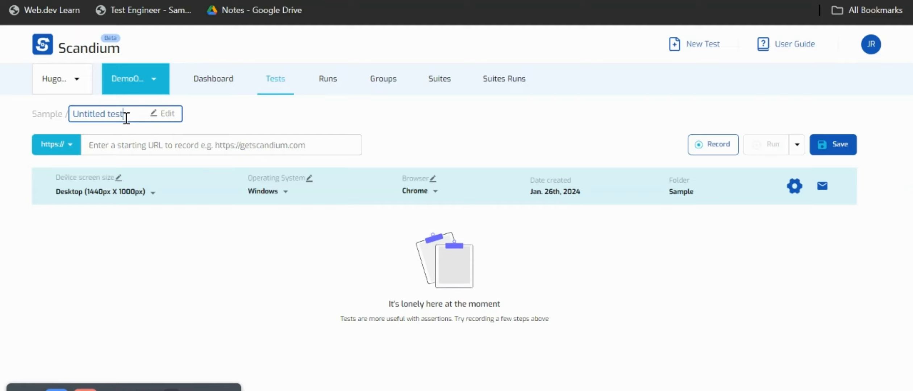
{"action": "key", "text": "BackSpace"}
{"action": "key", "text": "BackSpace"}
{"action": "key", "text": "BackSpace"}
{"action": "key", "text": "BackSpace"}
{"action": "key", "text": "BackSpace"}
{"action": "key", "text": "BackSpace"}
{"action": "key", "text": "BackSpace"}
{"action": "key", "text": "BackSpace"}
{"action": "key", "text": "BackSpace"}
{"action": "key", "text": "BackSpace"}
{"action": "key", "text": "BackSpace"}
{"action": "key", "text": "BackSpace"}
{"action": "type", "text": "Test1"}
{"action": "left_click", "coordinate": [215, 125]}
{"action": "left_click", "coordinate": [220, 142]}
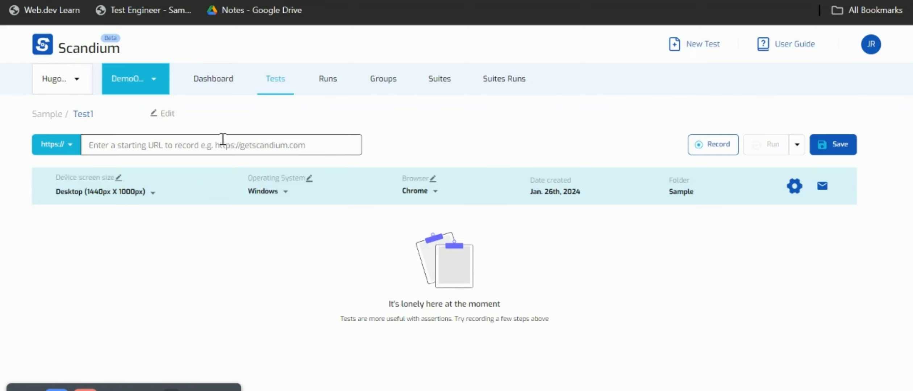
{"action": "left_click", "coordinate": [223, 144]}
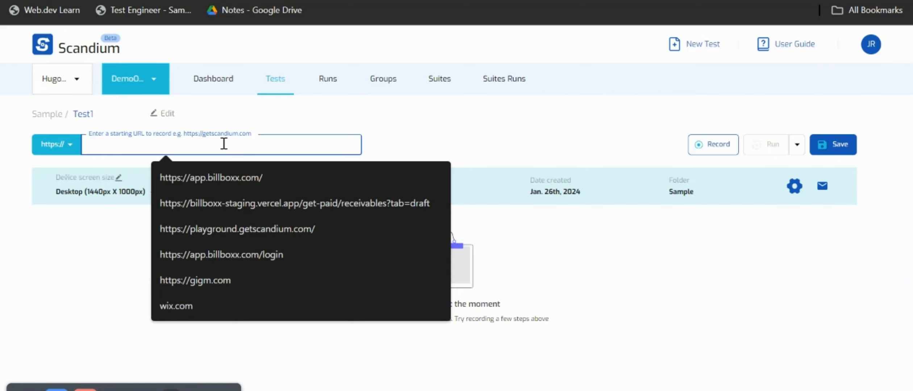
{"action": "type", "text": "https://www.saucedemo.com/v1/index.html"}
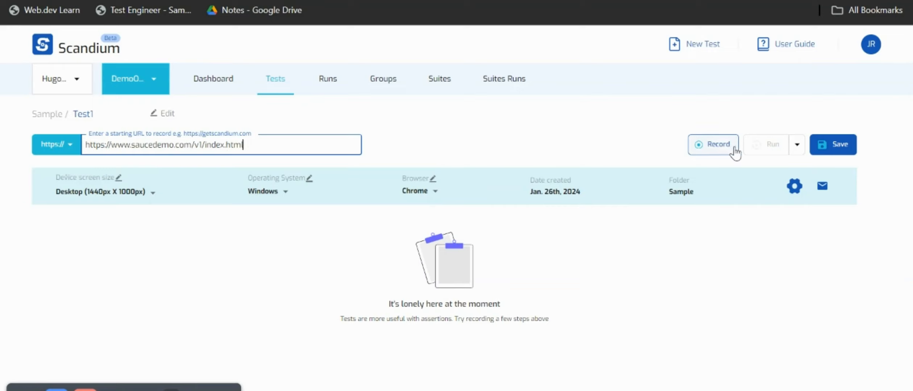
{"action": "left_click", "coordinate": [710, 147]}
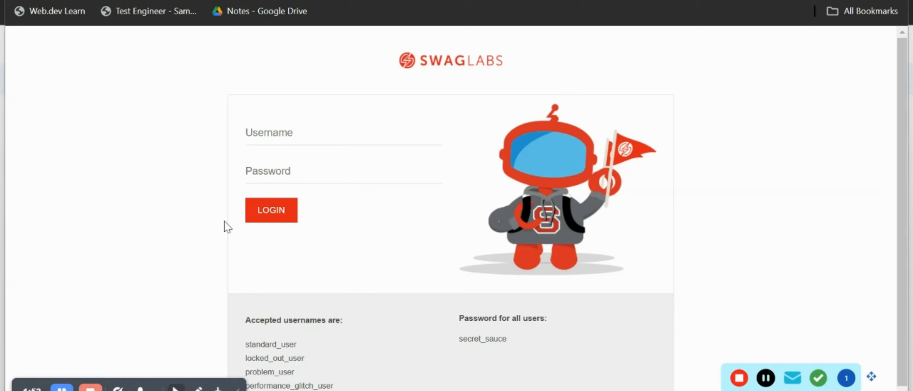
Step: Log in to Swag Labs with the demo username and password while recording
{"action": "left_click", "coordinate": [291, 134]}
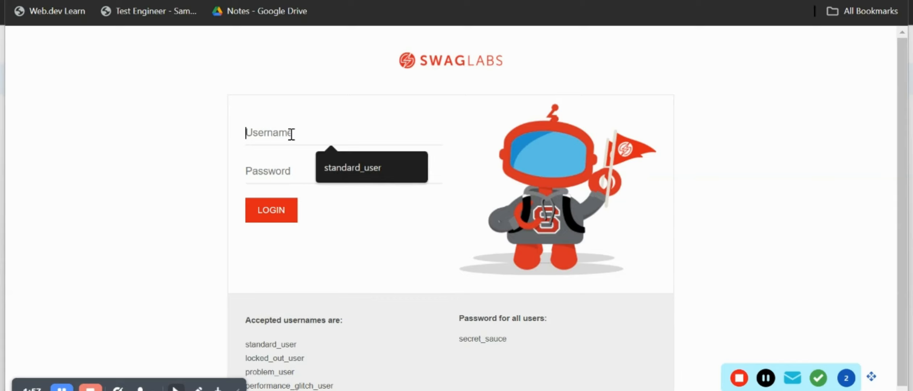
{"action": "type", "text": "stan"}
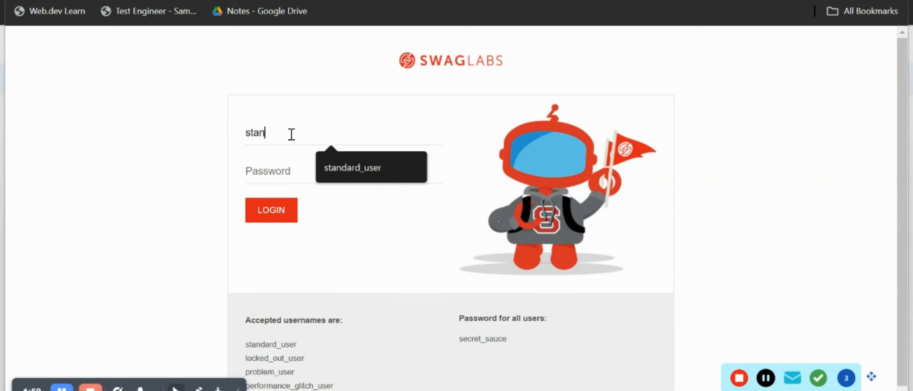
{"action": "type", "text": "dard_user"}
{"action": "left_click", "coordinate": [302, 170]}
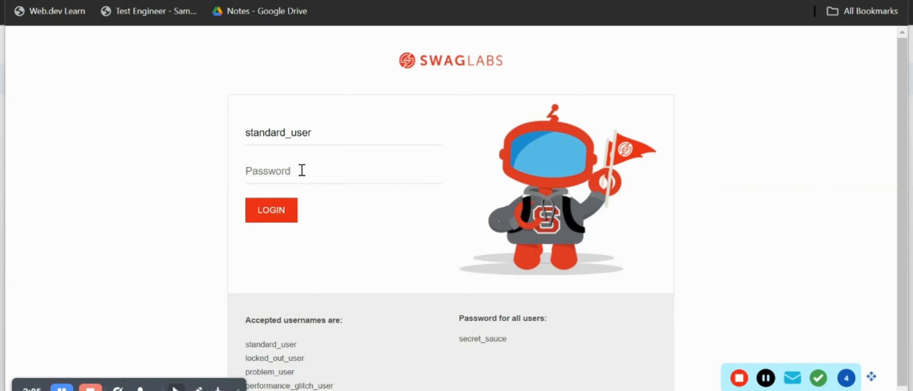
{"action": "type", "text": "secret_sauce"}
{"action": "left_click", "coordinate": [281, 215]}
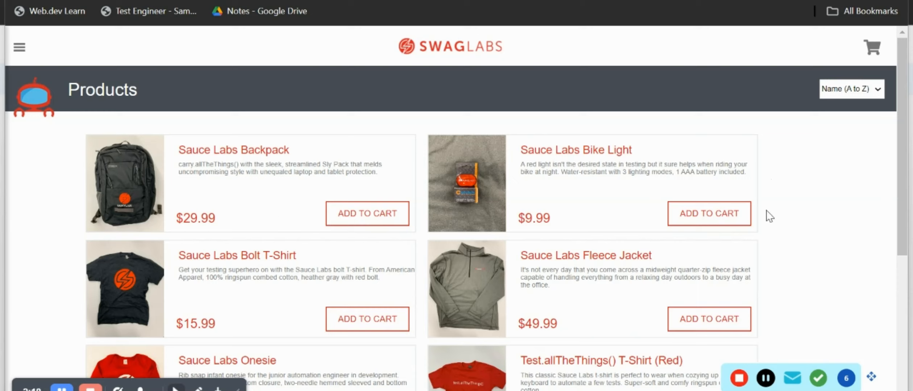
{"action": "mouse_move", "coordinate": [870, 376]}
{"action": "left_mouse_down"}
{"action": "mouse_move", "coordinate": [881, 377]}
{"action": "mouse_move", "coordinate": [881, 360]}
{"action": "mouse_move", "coordinate": [880, 384]}
{"action": "left_mouse_up"}
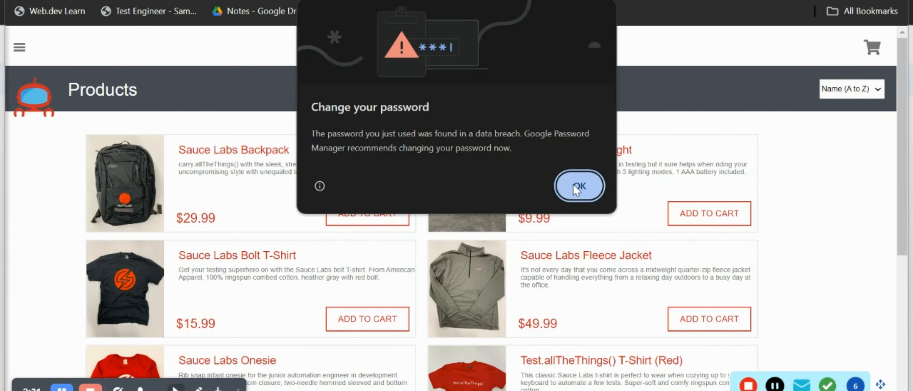
Step: Dismiss the password warning and add the Sauce Labs Backpack and Fleece Jacket to the cart
{"action": "left_click", "coordinate": [571, 184]}
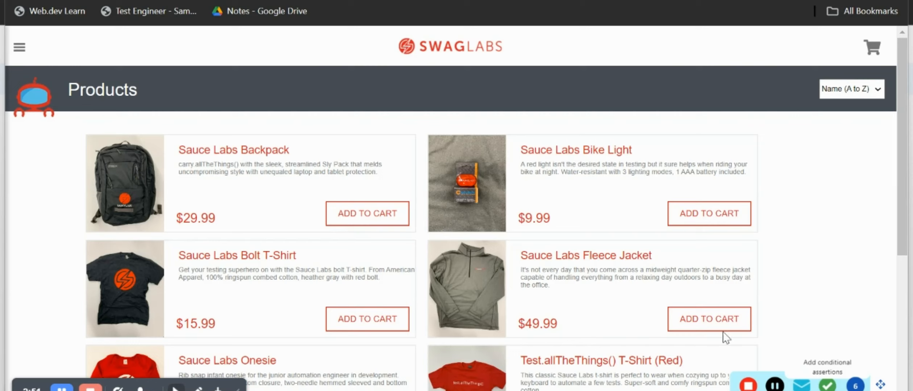
{"action": "left_click", "coordinate": [366, 220]}
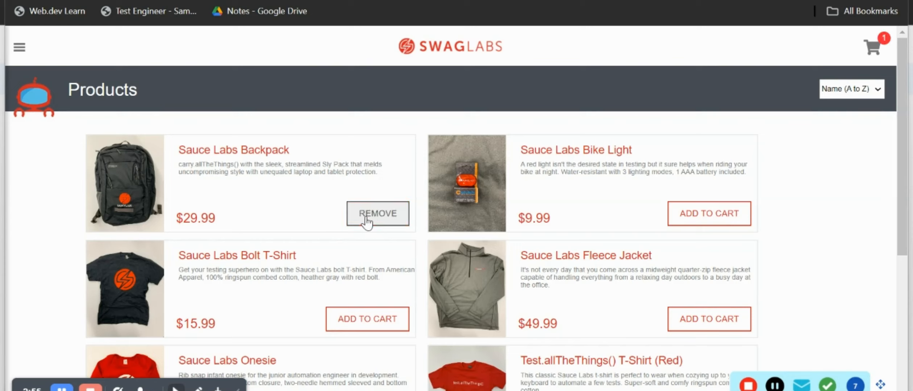
{"action": "left_click", "coordinate": [689, 330]}
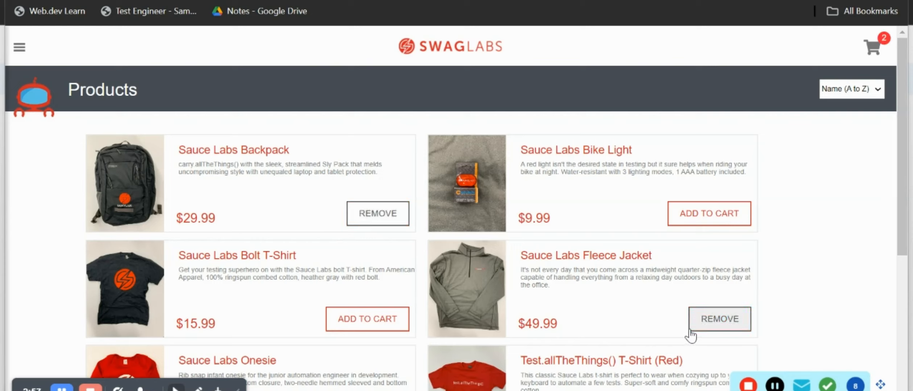
Step: Open the cart, review both items, and proceed to checkout
{"action": "left_click", "coordinate": [871, 50]}
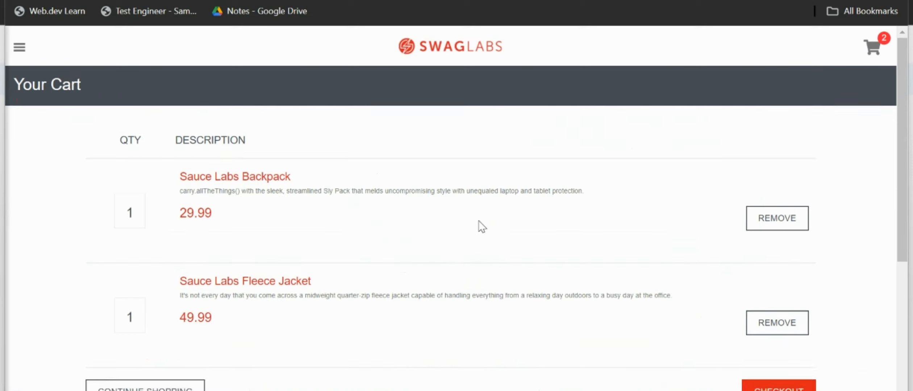
{"action": "scroll", "coordinate": [420, 263], "scroll_direction": "down", "scroll_amount": 3}
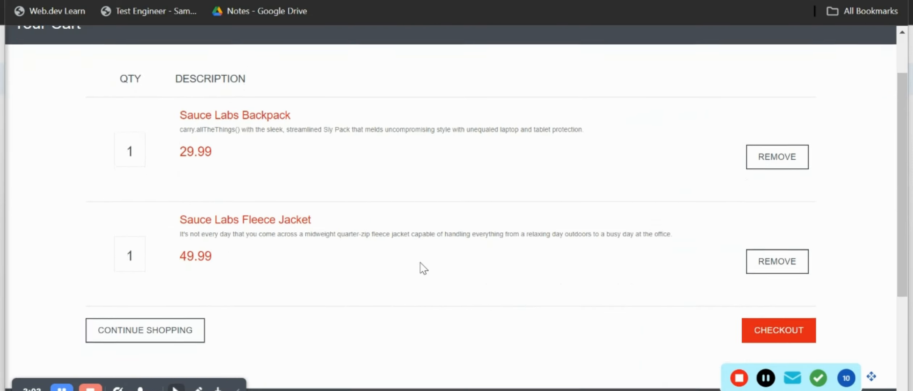
{"action": "scroll", "coordinate": [420, 262], "scroll_direction": "up", "scroll_amount": 3}
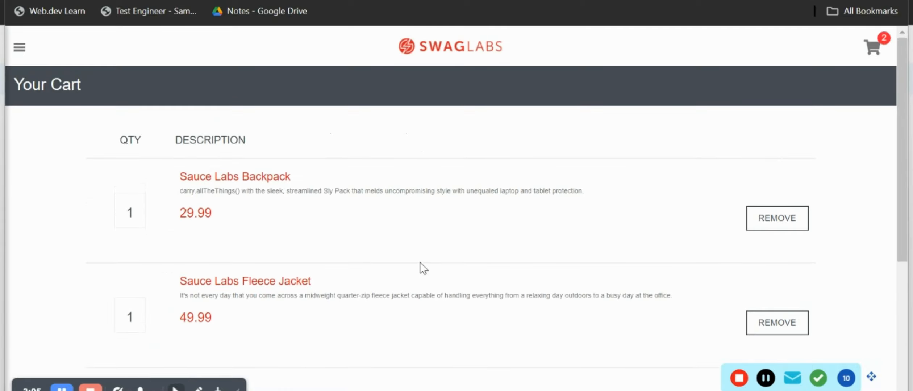
{"action": "scroll", "coordinate": [420, 262], "scroll_direction": "down", "scroll_amount": 3}
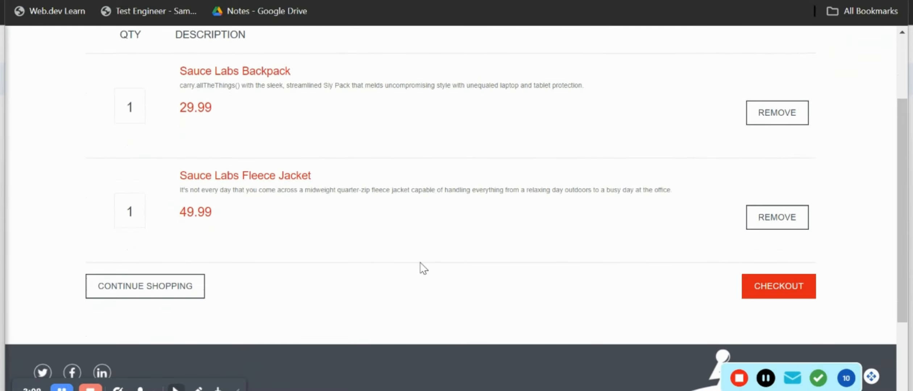
{"action": "scroll", "coordinate": [420, 262], "scroll_direction": "down", "scroll_amount": 2}
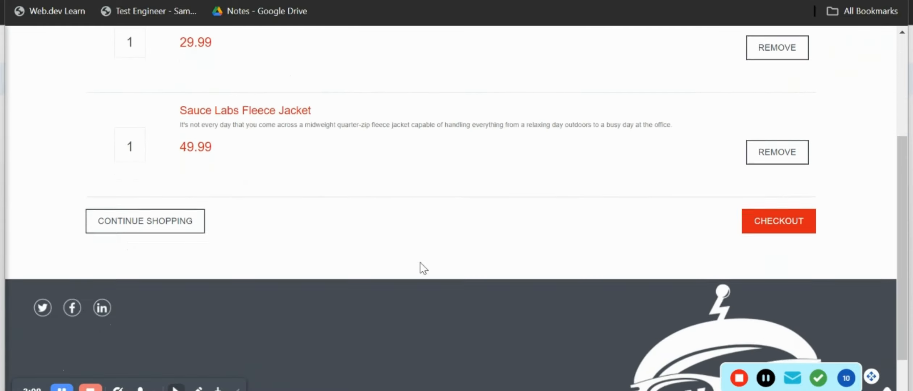
{"action": "left_click", "coordinate": [767, 217]}
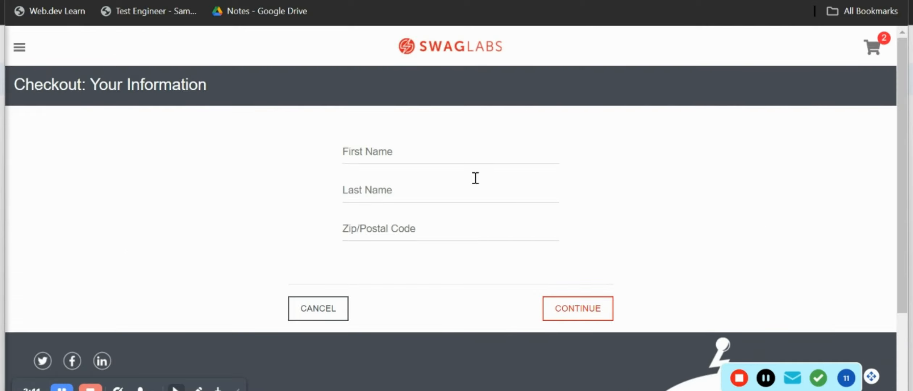
Step: Fill in the checkout first name, last name and zip code, then continue
{"action": "left_click", "coordinate": [423, 156]}
{"action": "type", "text": "Ja"}
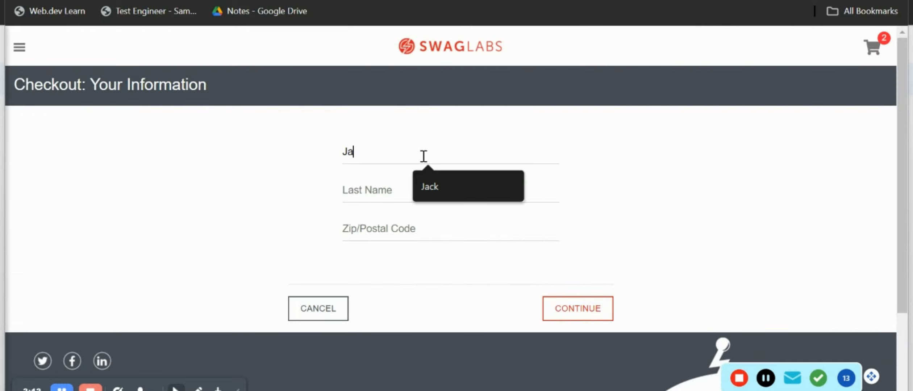
{"action": "type", "text": "ck"}
{"action": "left_click", "coordinate": [388, 195]}
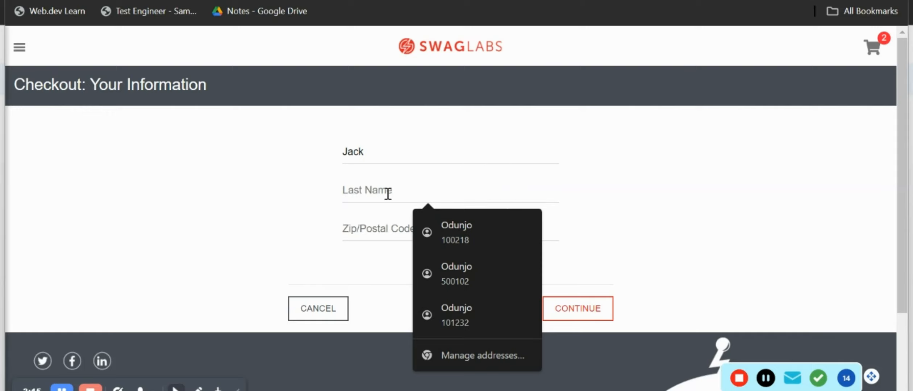
{"action": "type", "text": "Re"}
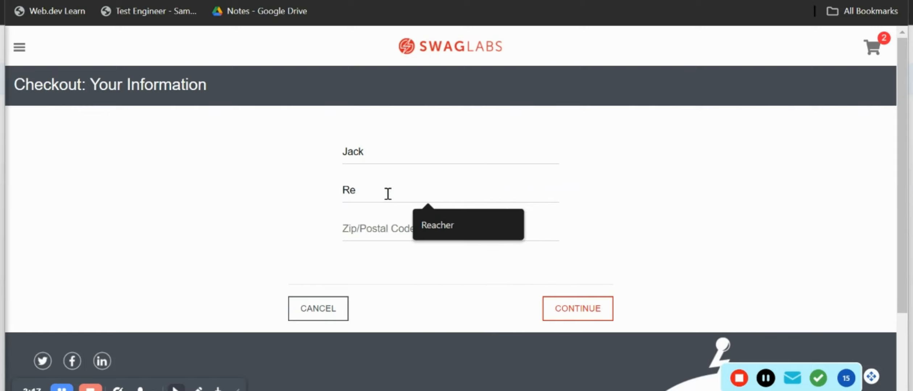
{"action": "type", "text": "acher"}
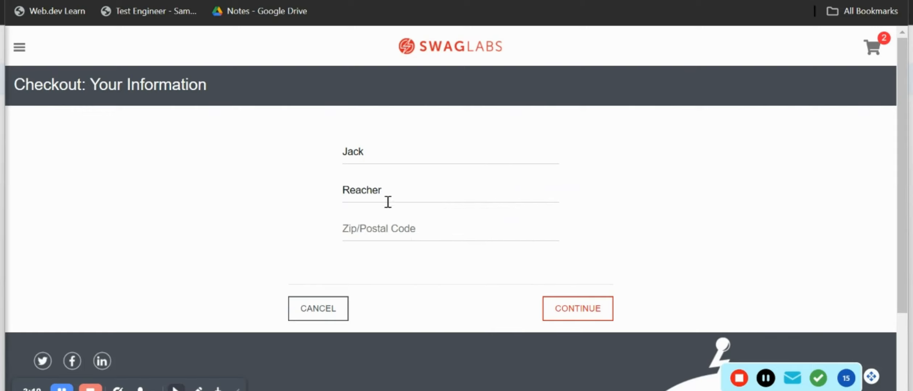
{"action": "left_click", "coordinate": [390, 223]}
{"action": "type", "text": "100"}
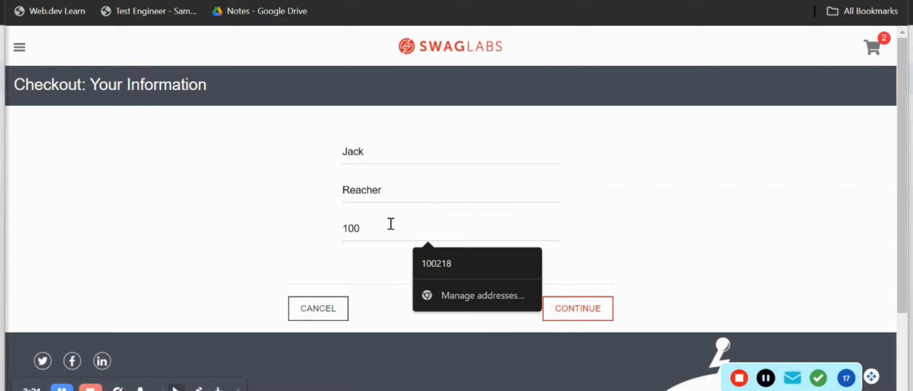
{"action": "type", "text": "234"}
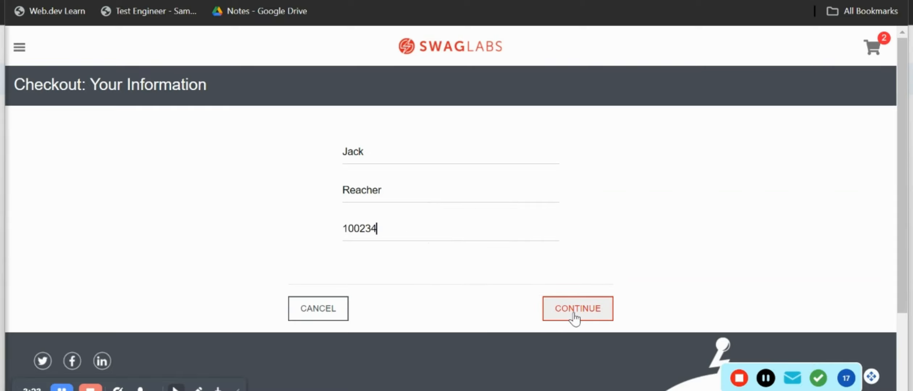
{"action": "left_click", "coordinate": [575, 310]}
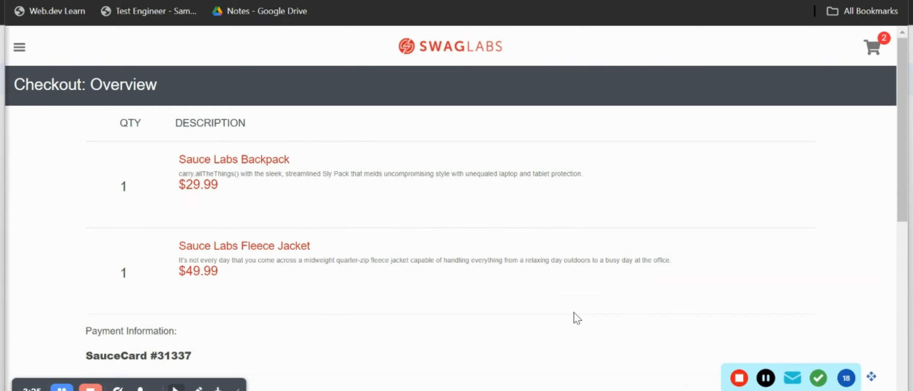
Step: Finish the order and open the recorder's Assertions panel
{"action": "scroll", "coordinate": [577, 318], "scroll_direction": "down", "scroll_amount": 10}
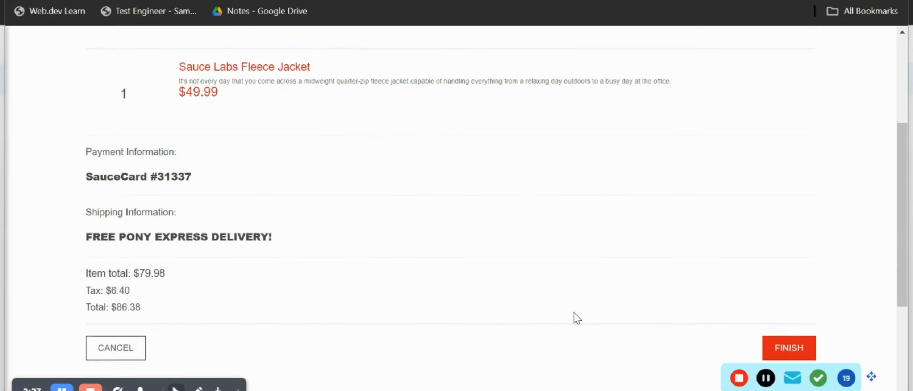
{"action": "scroll", "coordinate": [574, 313], "scroll_direction": "up", "scroll_amount": 2}
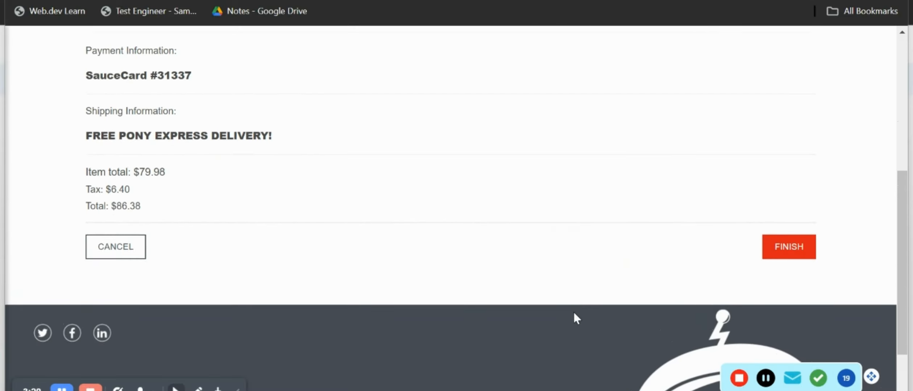
{"action": "left_click", "coordinate": [782, 252]}
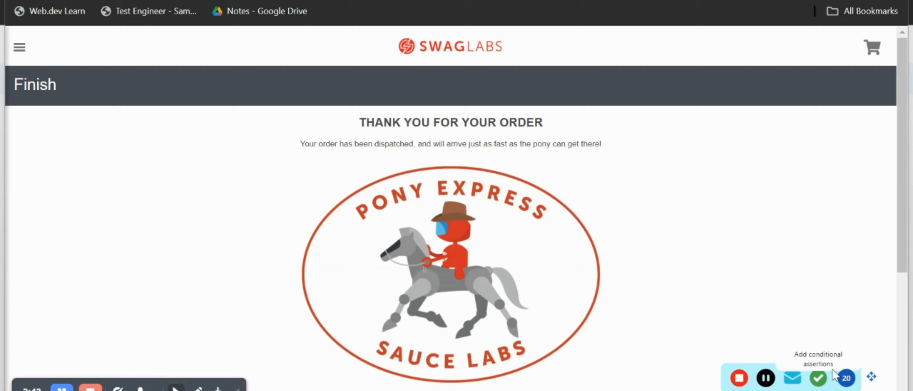
{"action": "left_click", "coordinate": [818, 378]}
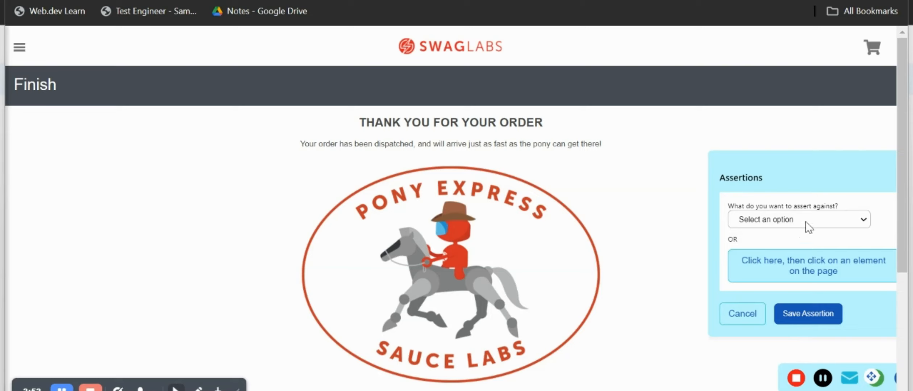
Step: Assert the THANK YOU FOR YOUR ORDER heading is visible, save it, and stop recording
{"action": "left_click", "coordinate": [814, 222]}
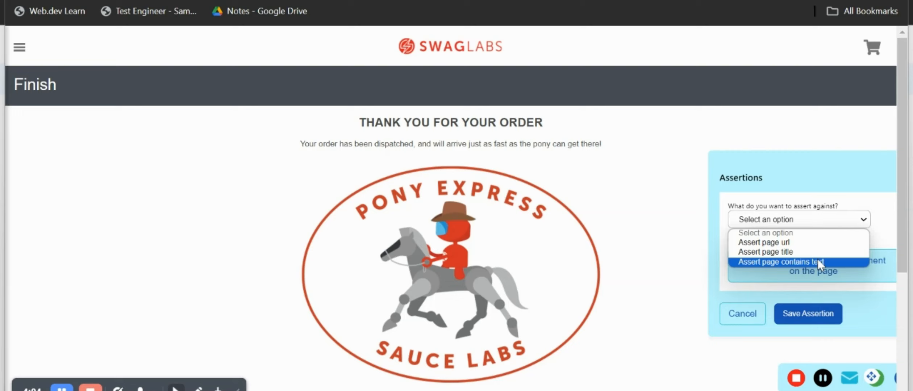
{"action": "left_click", "coordinate": [837, 194]}
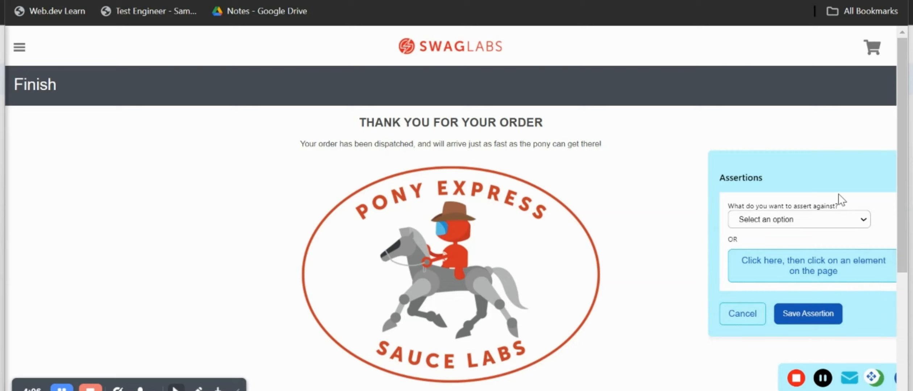
{"action": "left_click", "coordinate": [786, 270]}
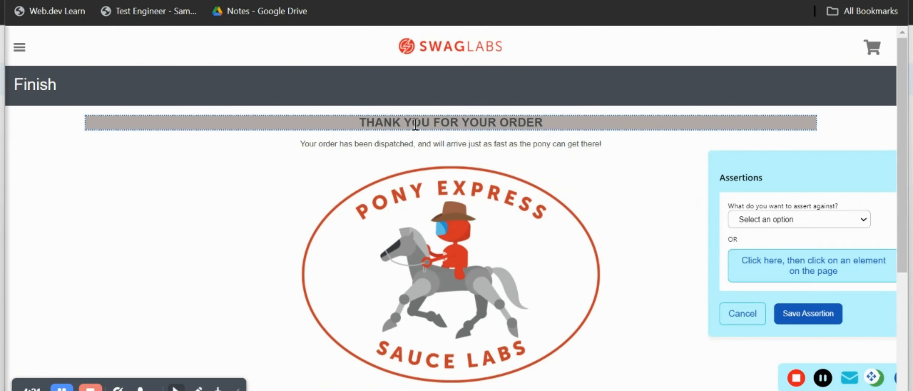
{"action": "left_click", "coordinate": [422, 120]}
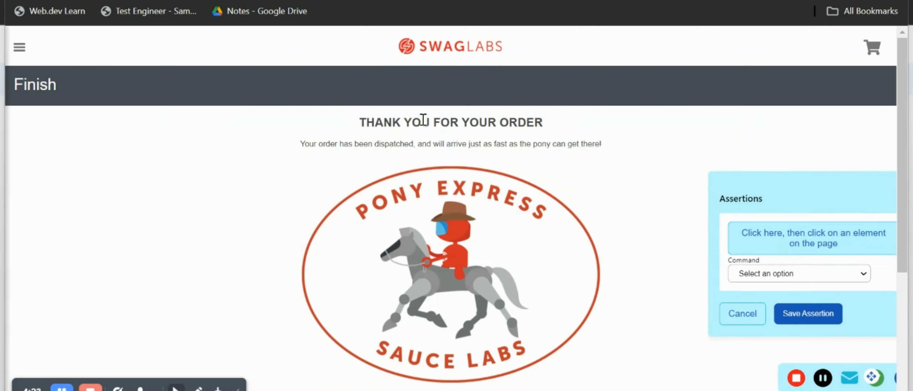
{"action": "left_click", "coordinate": [755, 274]}
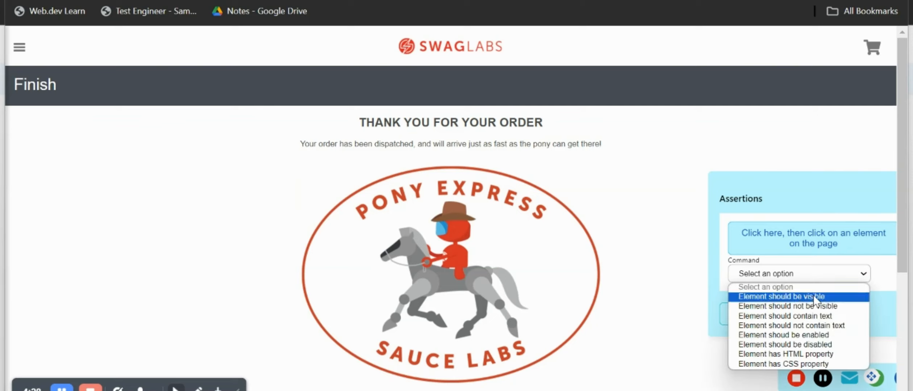
{"action": "left_click", "coordinate": [777, 297]}
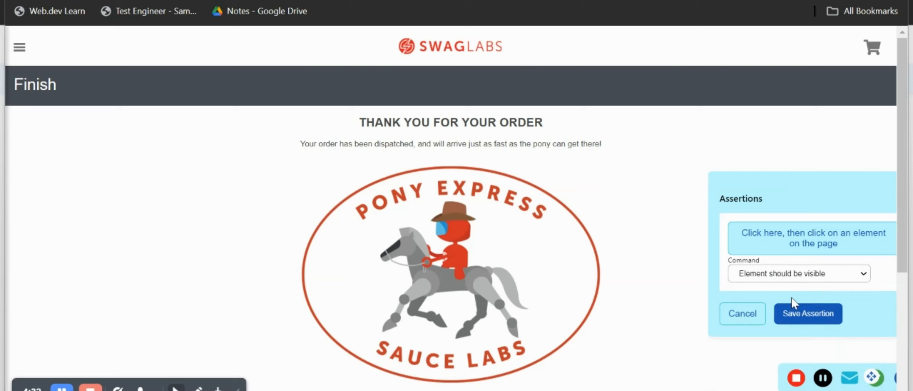
{"action": "left_click", "coordinate": [799, 314]}
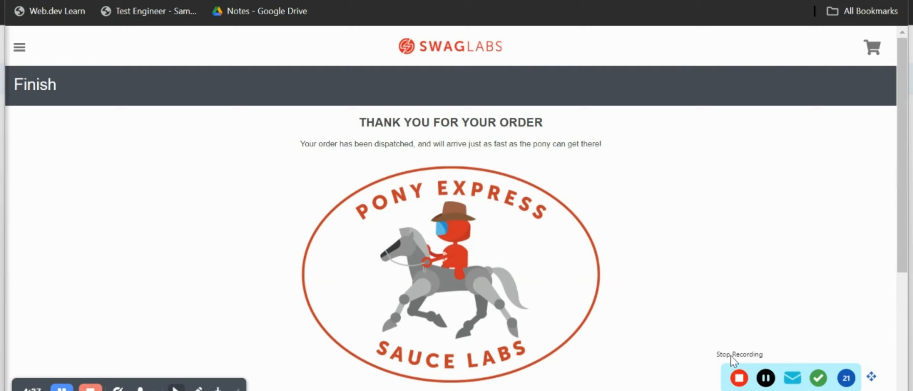
{"action": "left_click", "coordinate": [739, 378]}
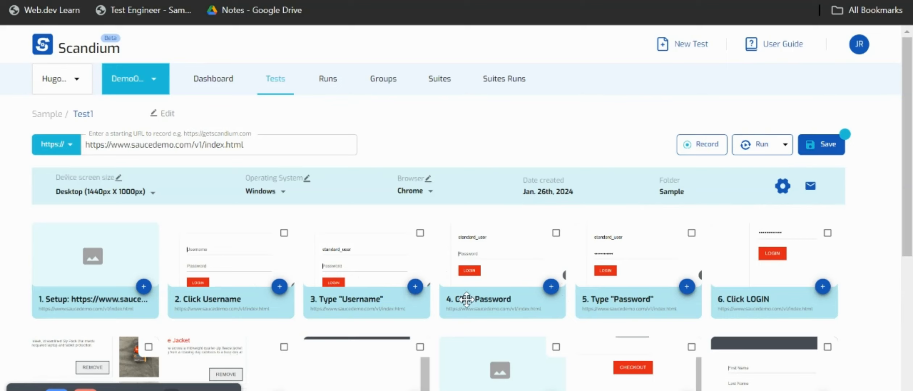
Step: Scroll through Test1's recorded step cards, from the setup step to checkout and finish
{"action": "scroll", "coordinate": [642, 311], "scroll_direction": "down", "scroll_amount": 5}
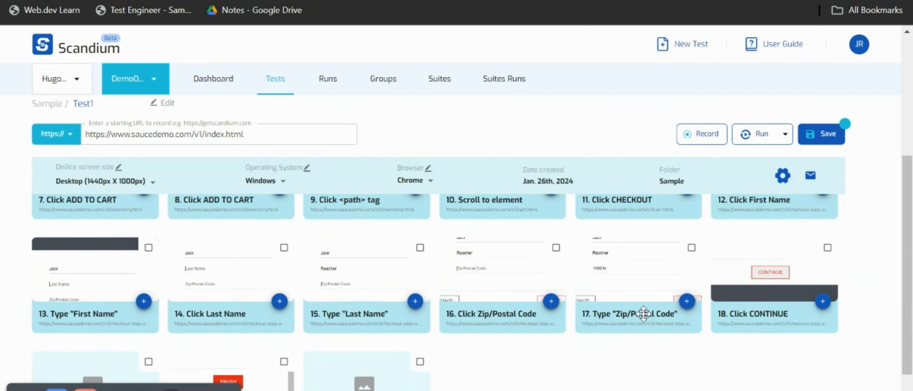
{"action": "scroll", "coordinate": [644, 313], "scroll_direction": "down", "scroll_amount": 5}
{"action": "scroll", "coordinate": [643, 314], "scroll_direction": "up", "scroll_amount": 10}
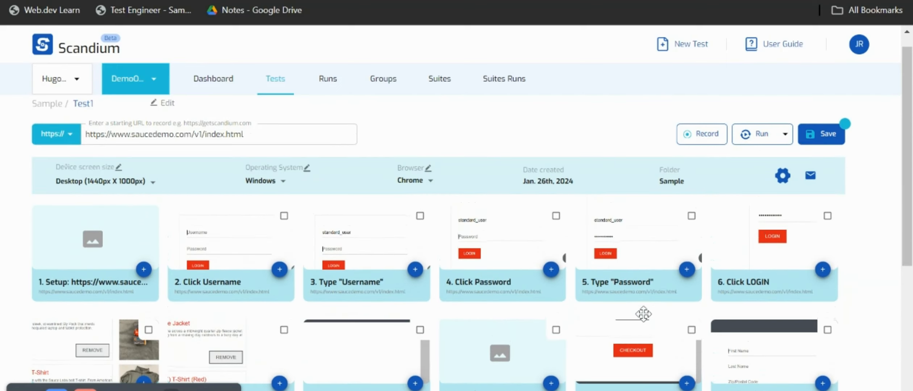
{"action": "scroll", "coordinate": [643, 314], "scroll_direction": "up", "scroll_amount": 1}
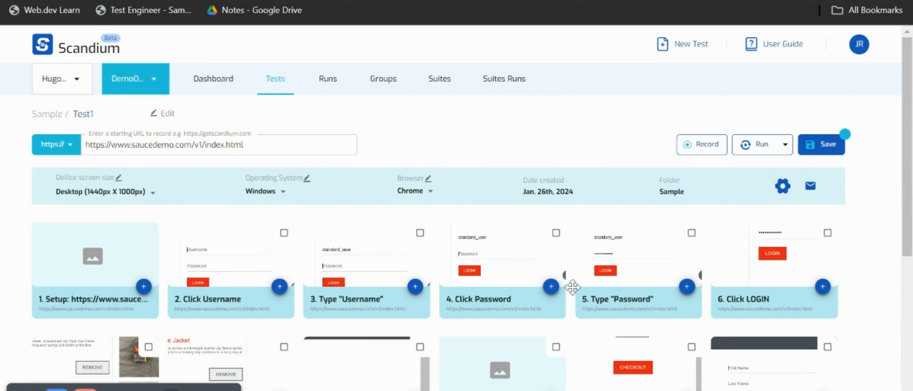
{"action": "scroll", "coordinate": [568, 327], "scroll_direction": "down", "scroll_amount": 3}
{"action": "scroll", "coordinate": [568, 327], "scroll_direction": "up", "scroll_amount": 3}
Step: Save Test1 and replay it, dismissing Chrome's password breach warning, until the replay finishes
{"action": "left_click", "coordinate": [823, 146]}
{"action": "left_click", "coordinate": [756, 145]}
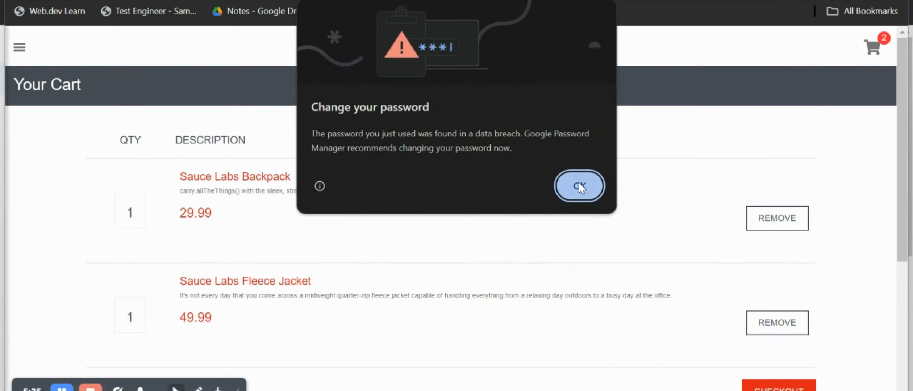
{"action": "left_click", "coordinate": [578, 186]}
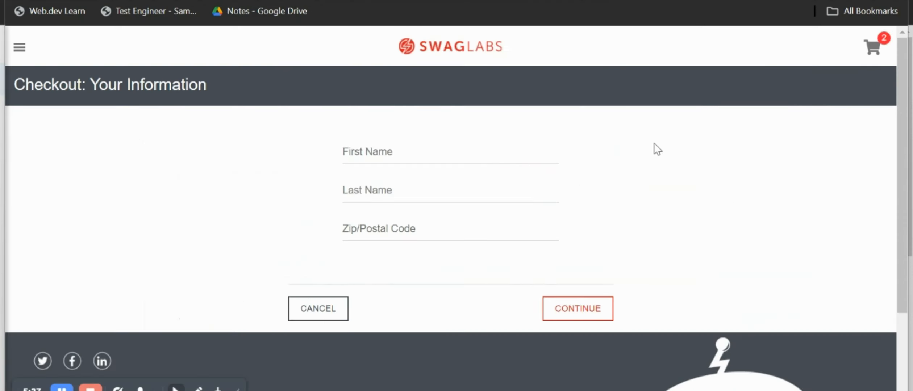
{"action": "type", "text": "Jack"}
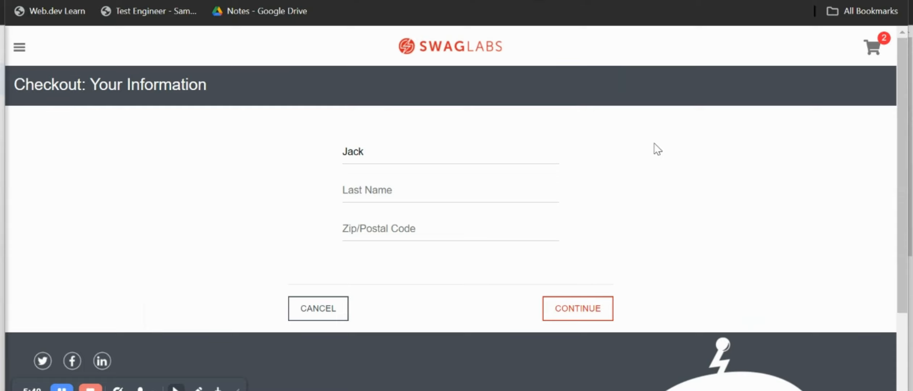
{"action": "type", "text": "Reacher10023"}
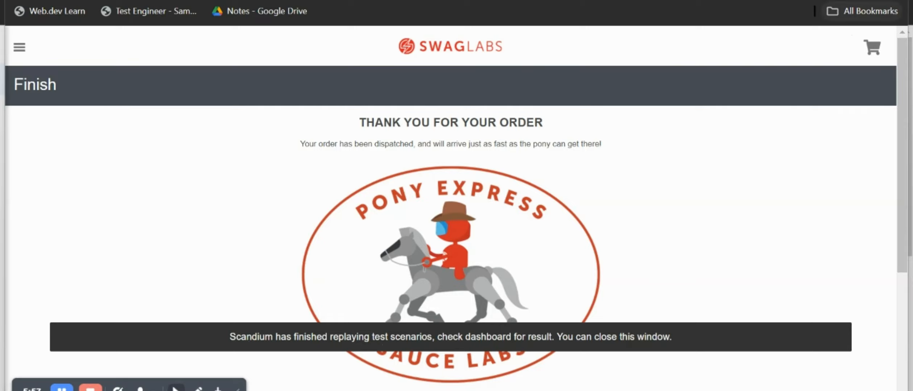
{"action": "left_click", "coordinate": [897, 1]}
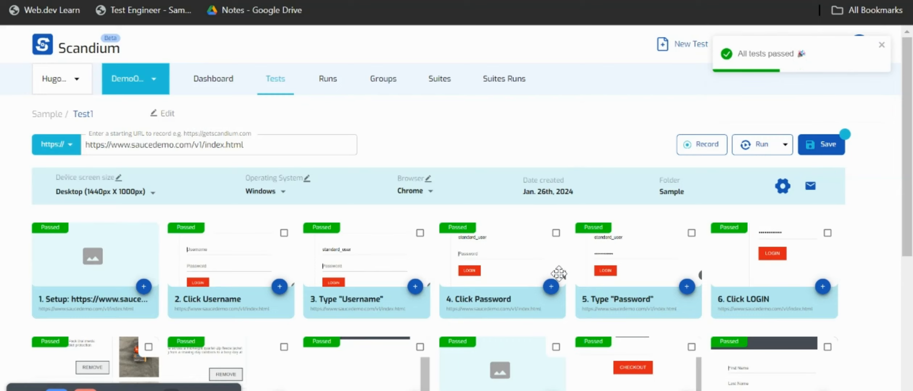
{"action": "scroll", "coordinate": [574, 286], "scroll_direction": "down", "scroll_amount": 2}
{"action": "scroll", "coordinate": [574, 286], "scroll_direction": "down", "scroll_amount": 6}
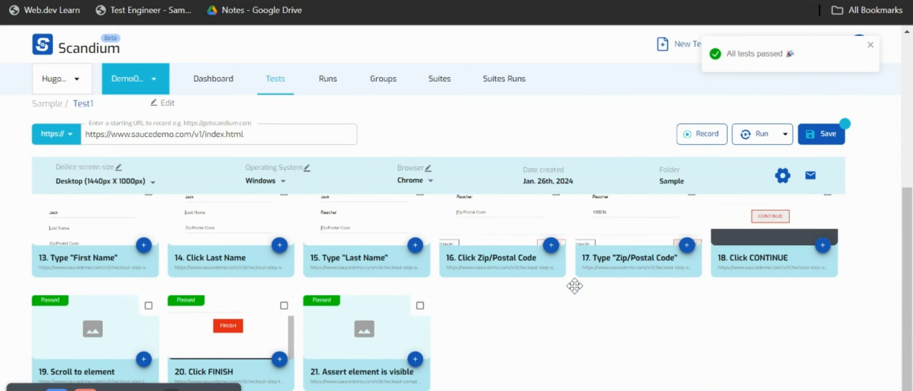
{"action": "scroll", "coordinate": [574, 286], "scroll_direction": "up", "scroll_amount": 6}
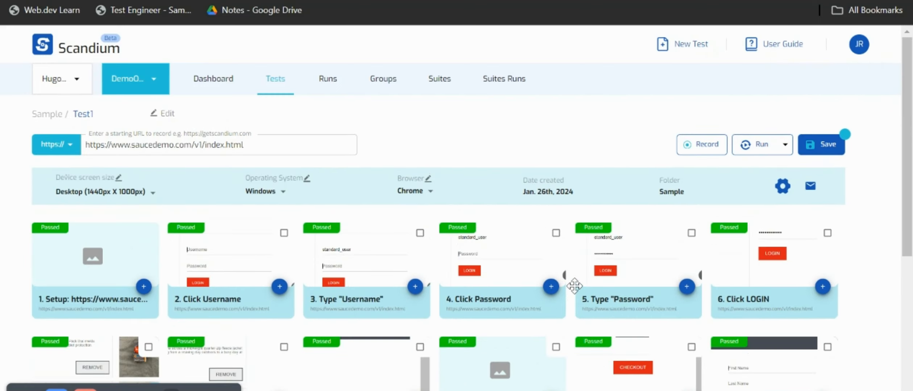
{"action": "scroll", "coordinate": [575, 286], "scroll_direction": "down", "scroll_amount": 1}
{"action": "scroll", "coordinate": [574, 287], "scroll_direction": "up", "scroll_amount": 1}
{"action": "scroll", "coordinate": [575, 316], "scroll_direction": "down", "scroll_amount": 2}
{"action": "scroll", "coordinate": [574, 317], "scroll_direction": "up", "scroll_amount": 2}
{"action": "scroll", "coordinate": [574, 317], "scroll_direction": "down", "scroll_amount": 2}
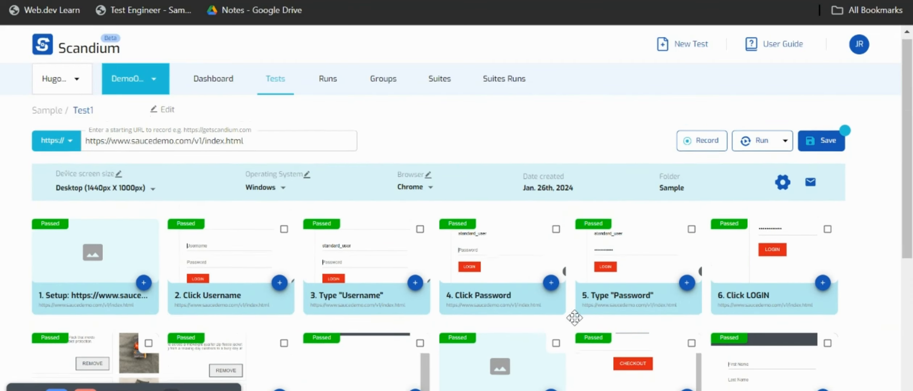
{"action": "scroll", "coordinate": [574, 317], "scroll_direction": "up", "scroll_amount": 1}
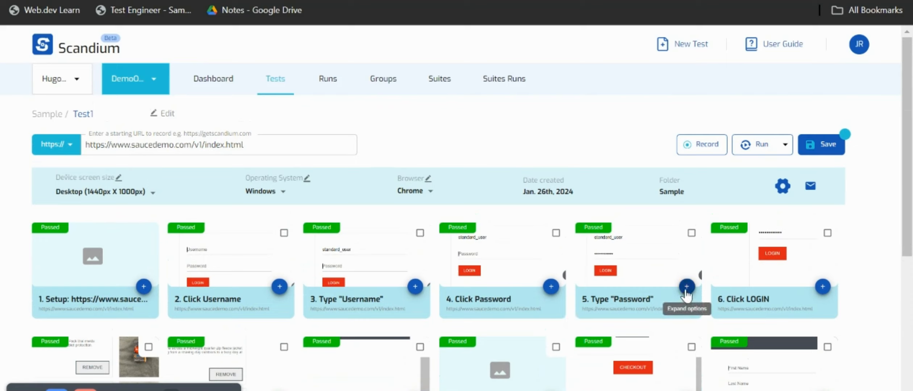
{"action": "left_click", "coordinate": [686, 289]}
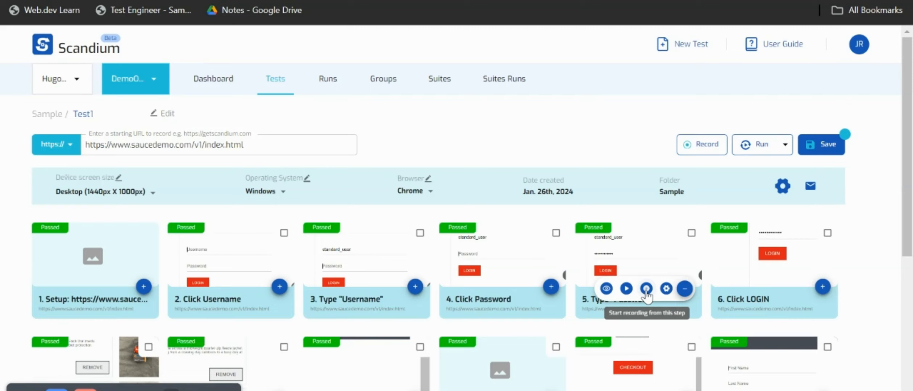
{"action": "left_click", "coordinate": [666, 288]}
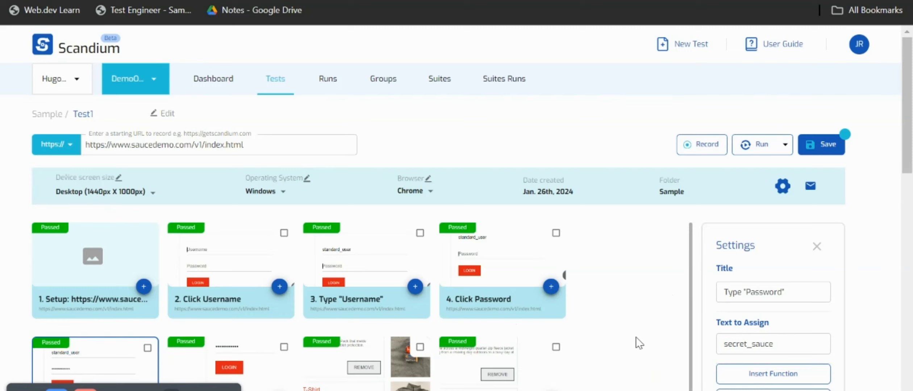
{"action": "scroll", "coordinate": [752, 322], "scroll_direction": "down", "scroll_amount": 5}
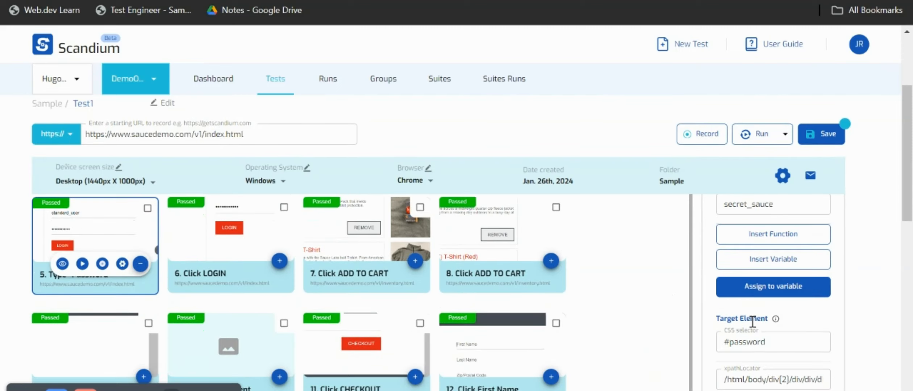
{"action": "scroll", "coordinate": [752, 322], "scroll_direction": "down", "scroll_amount": 3}
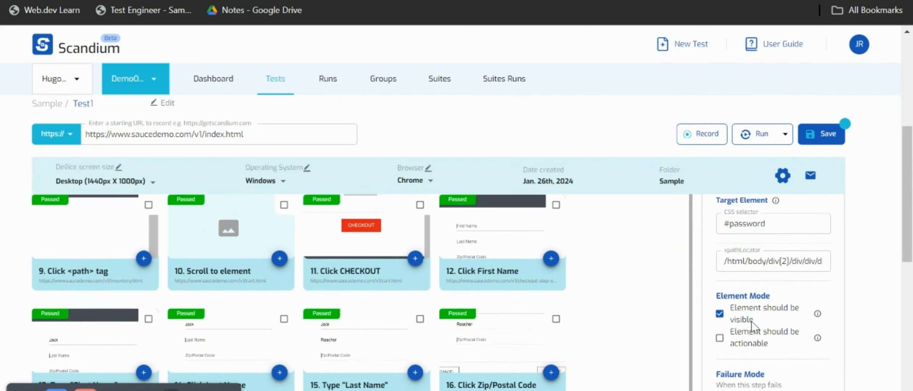
{"action": "scroll", "coordinate": [751, 321], "scroll_direction": "down", "scroll_amount": 2}
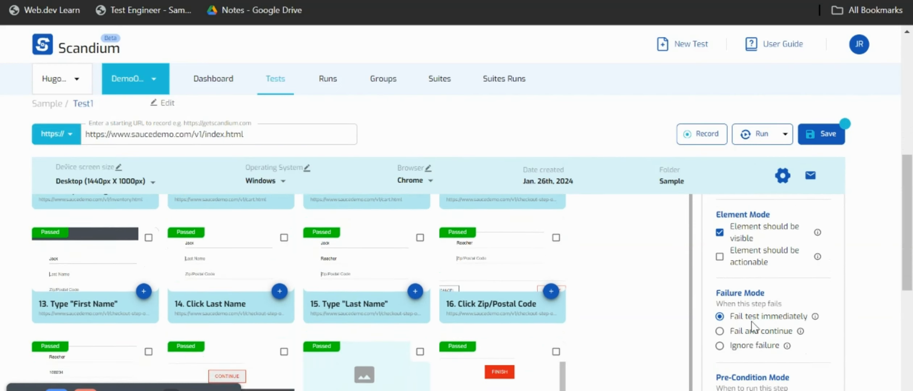
{"action": "scroll", "coordinate": [751, 321], "scroll_direction": "down", "scroll_amount": 2}
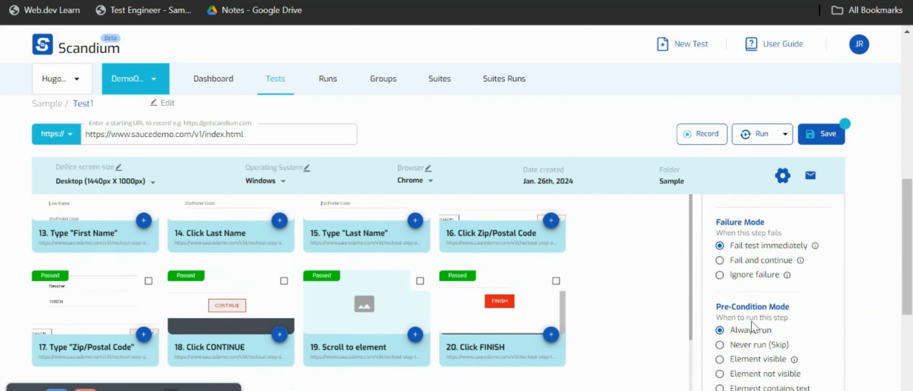
{"action": "scroll", "coordinate": [750, 326], "scroll_direction": "down", "scroll_amount": 4}
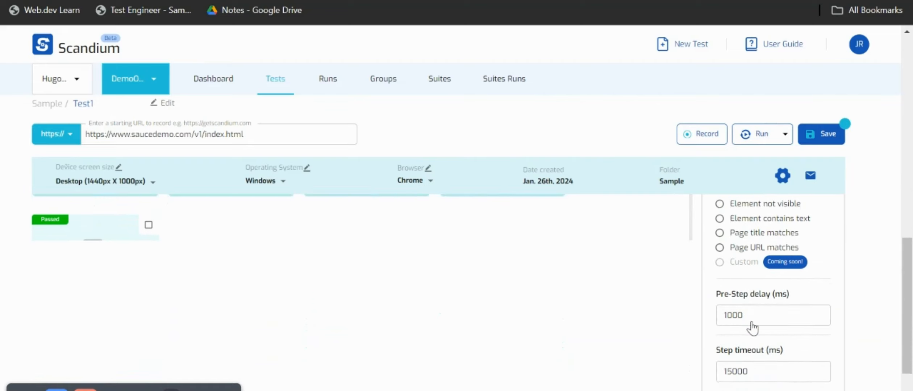
{"action": "scroll", "coordinate": [751, 322], "scroll_direction": "up", "scroll_amount": 5}
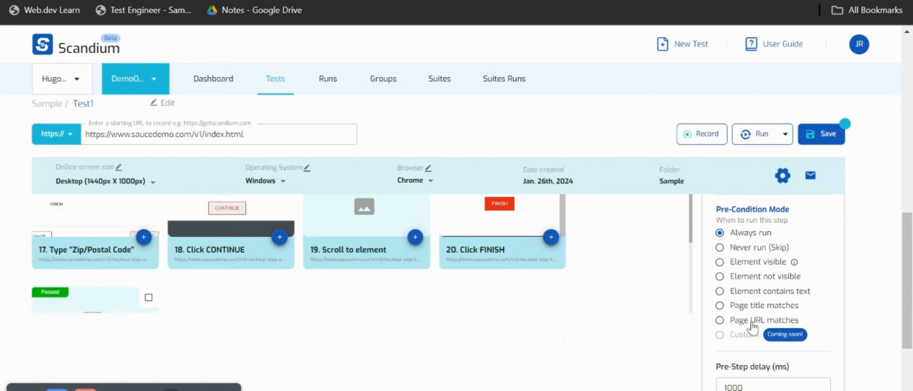
{"action": "scroll", "coordinate": [752, 326], "scroll_direction": "up", "scroll_amount": 4}
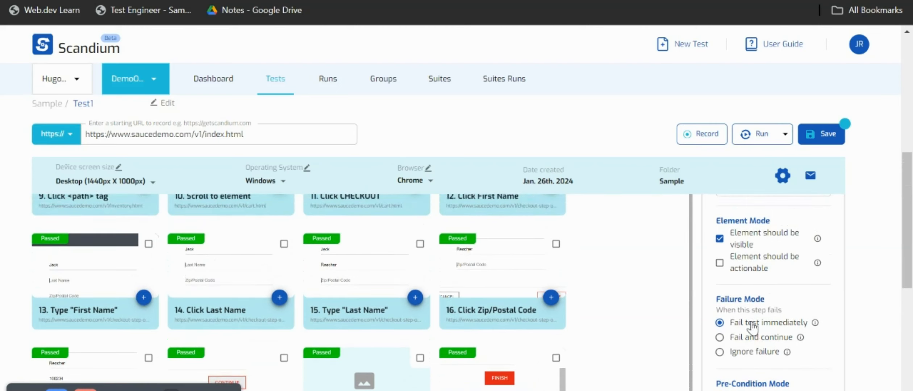
{"action": "scroll", "coordinate": [751, 326], "scroll_direction": "up", "scroll_amount": 10}
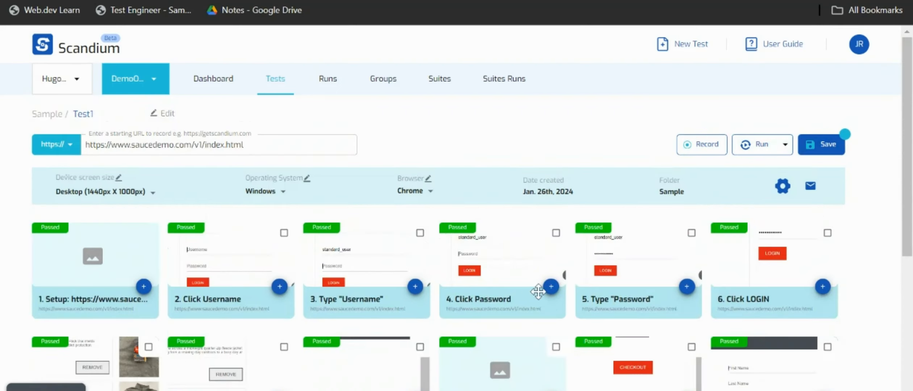
{"action": "left_click", "coordinate": [686, 289]}
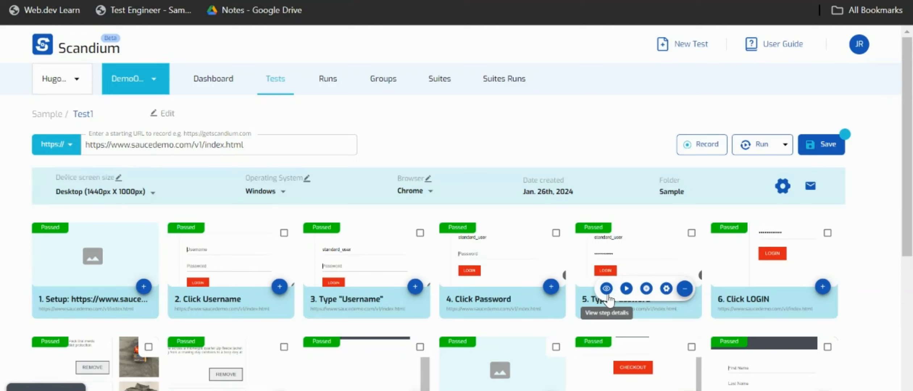
{"action": "left_click", "coordinate": [606, 289]}
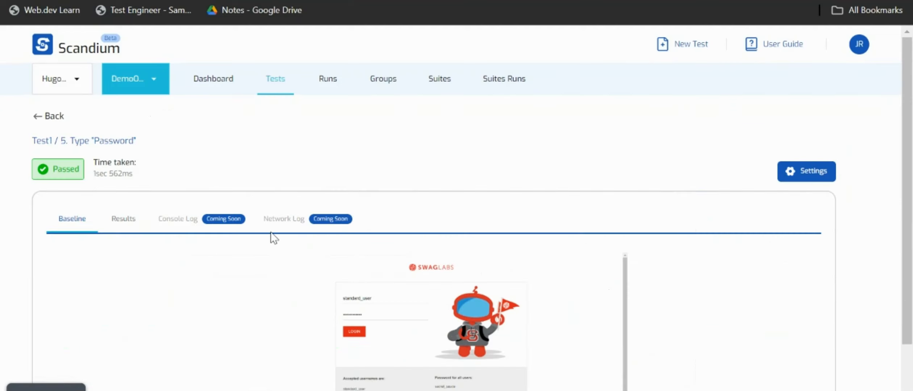
{"action": "left_click", "coordinate": [120, 222]}
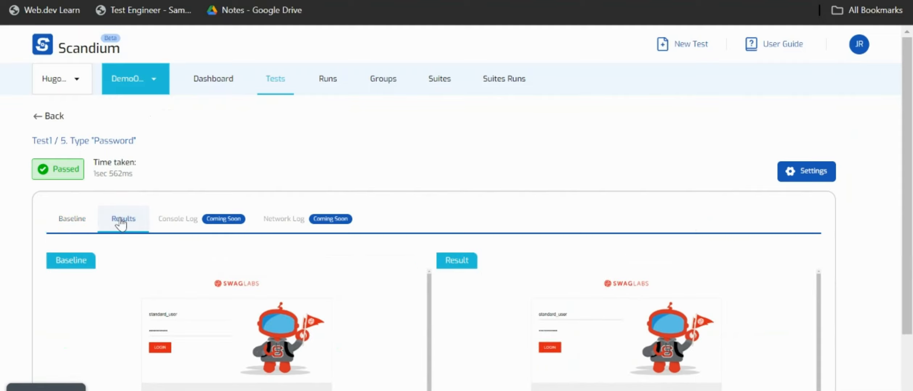
{"action": "scroll", "coordinate": [364, 297], "scroll_direction": "down", "scroll_amount": 3}
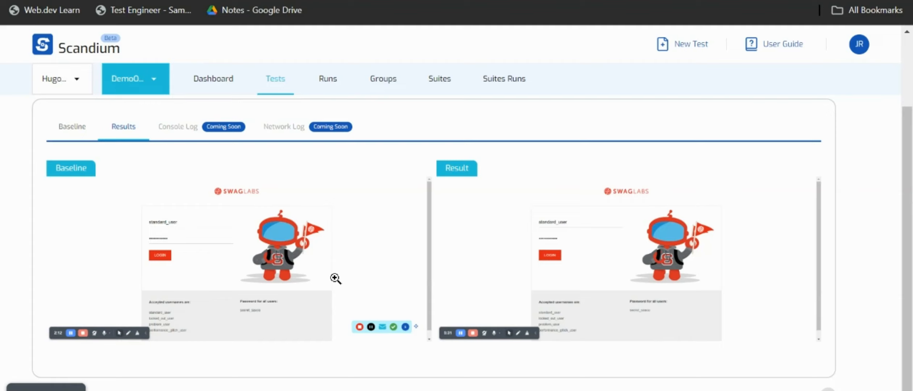
{"action": "scroll", "coordinate": [335, 278], "scroll_direction": "up", "scroll_amount": 2}
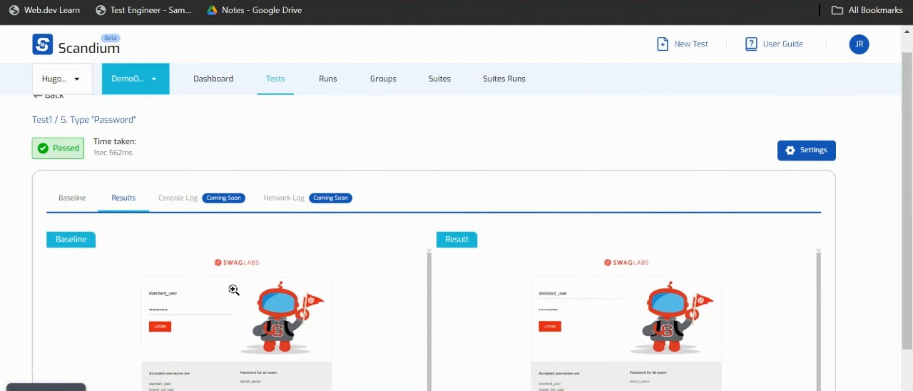
{"action": "mouse_move", "coordinate": [65, 388]}
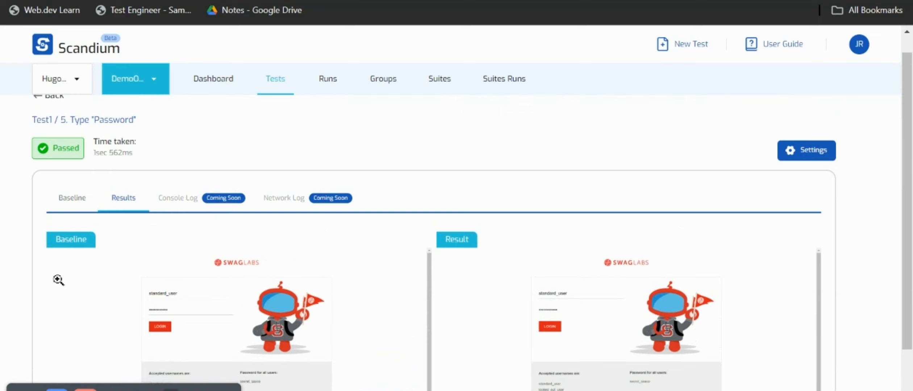
{"action": "scroll", "coordinate": [59, 171], "scroll_direction": "up", "scroll_amount": 1}
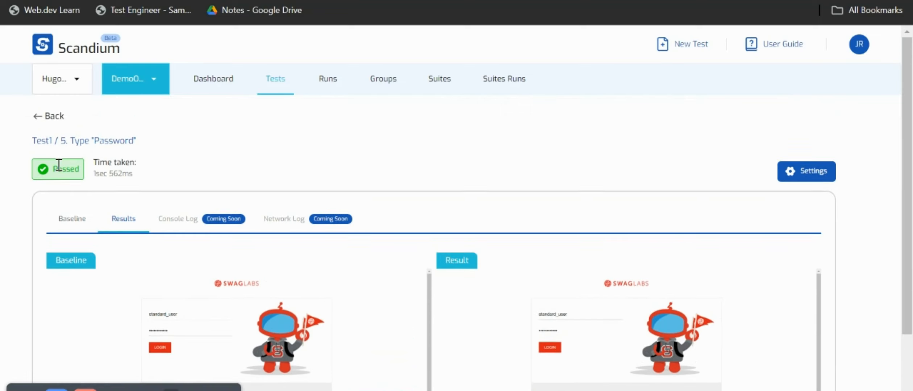
{"action": "left_click", "coordinate": [43, 125]}
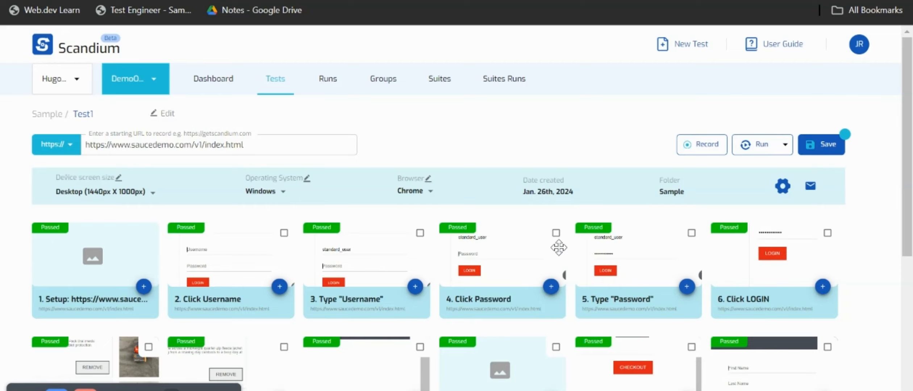
Step: Cancel leaving for the Sample folder and save Test1's unsaved changes
{"action": "scroll", "coordinate": [558, 248], "scroll_direction": "down", "scroll_amount": 7}
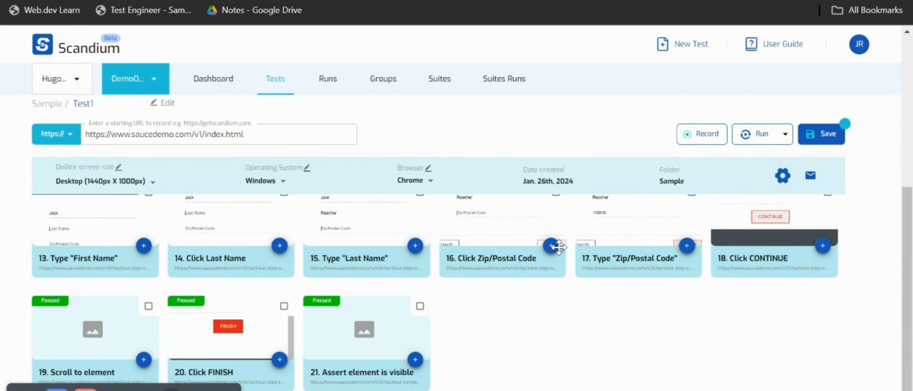
{"action": "scroll", "coordinate": [558, 247], "scroll_direction": "up", "scroll_amount": 8}
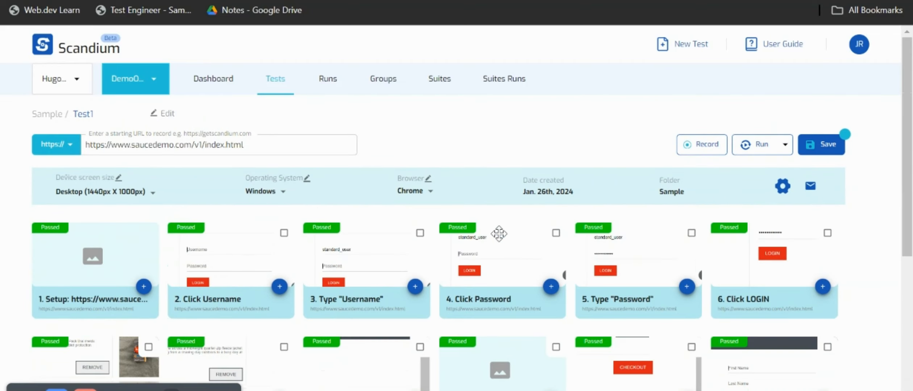
{"action": "left_click", "coordinate": [45, 115]}
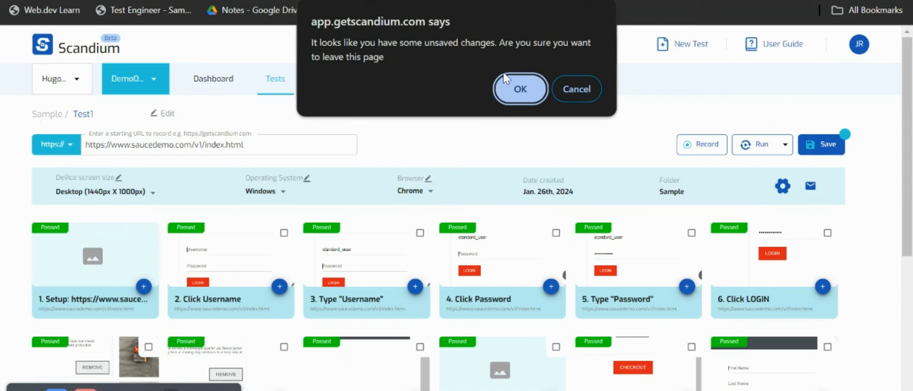
{"action": "left_click", "coordinate": [565, 90]}
{"action": "left_click", "coordinate": [824, 143]}
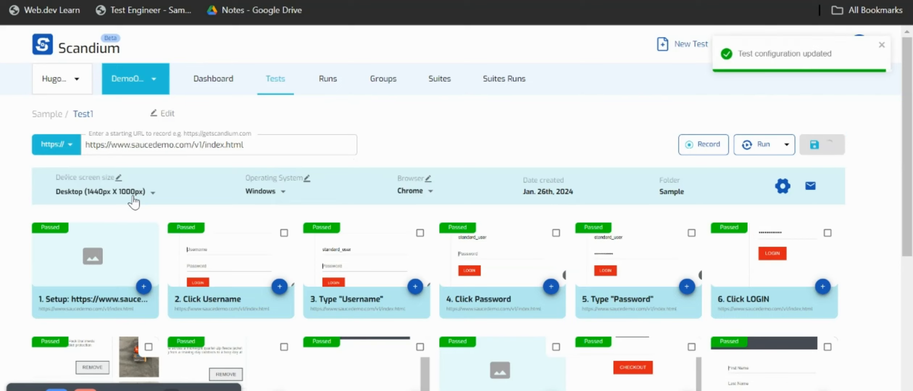
Step: Open Test1's run history from Dashboard > Runs, filtering to Passed, then Failed runs
{"action": "left_click", "coordinate": [208, 84]}
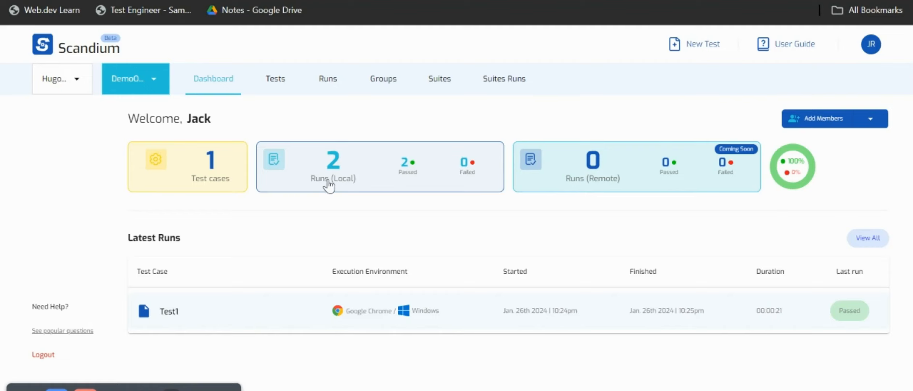
{"action": "left_click", "coordinate": [329, 88]}
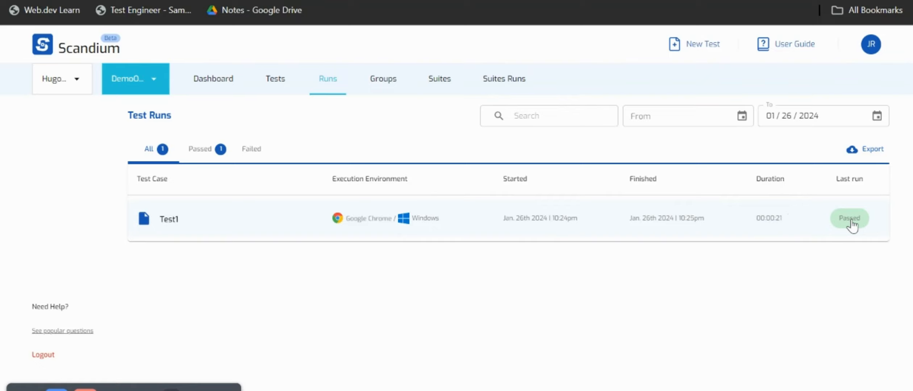
{"action": "left_click", "coordinate": [776, 213]}
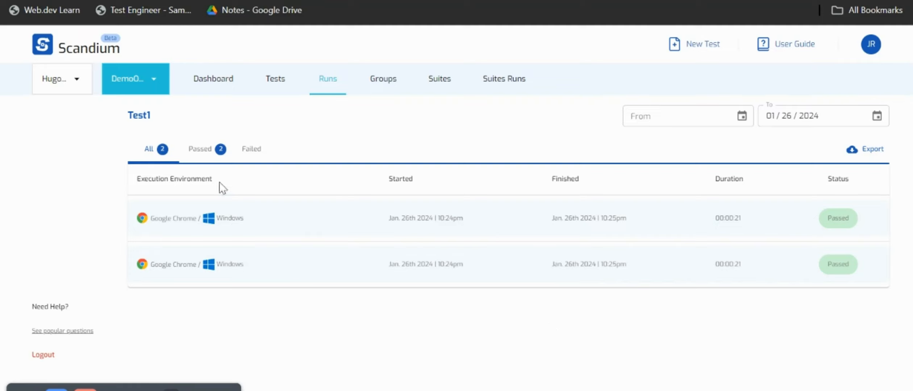
{"action": "left_click", "coordinate": [205, 153]}
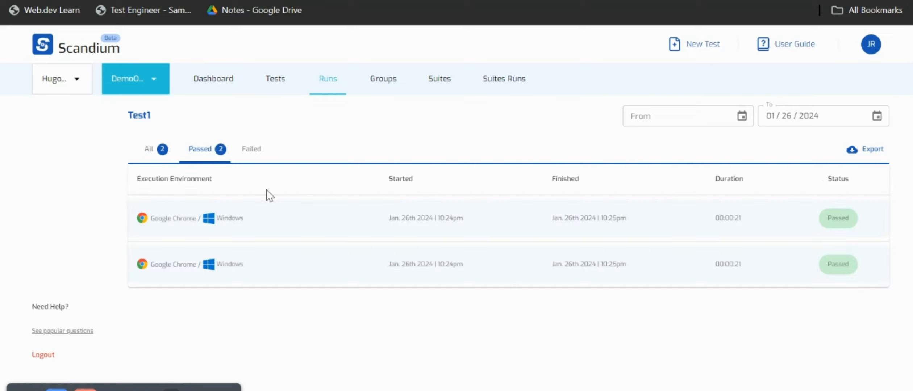
{"action": "left_click", "coordinate": [249, 155]}
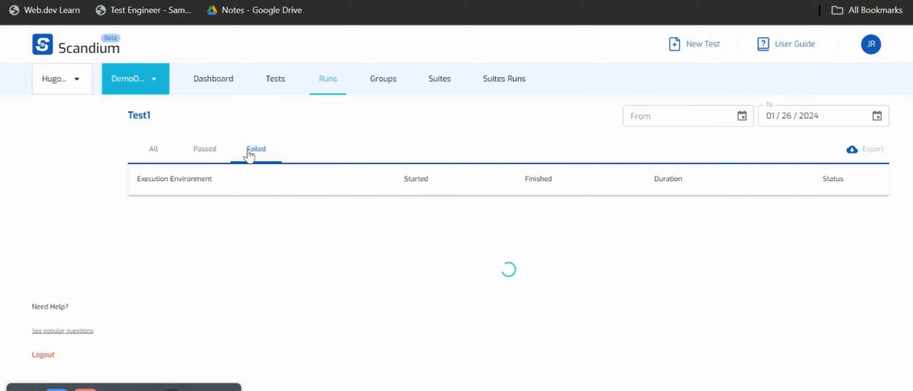